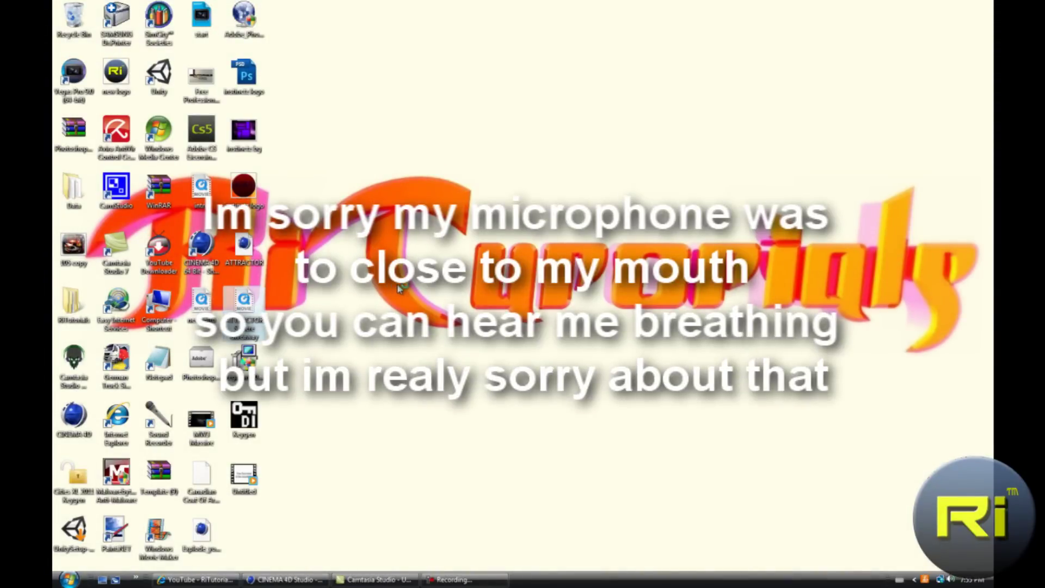
# Switch to the CINEMA 4D Studio window with the empty project
pyautogui.click(471, 515)
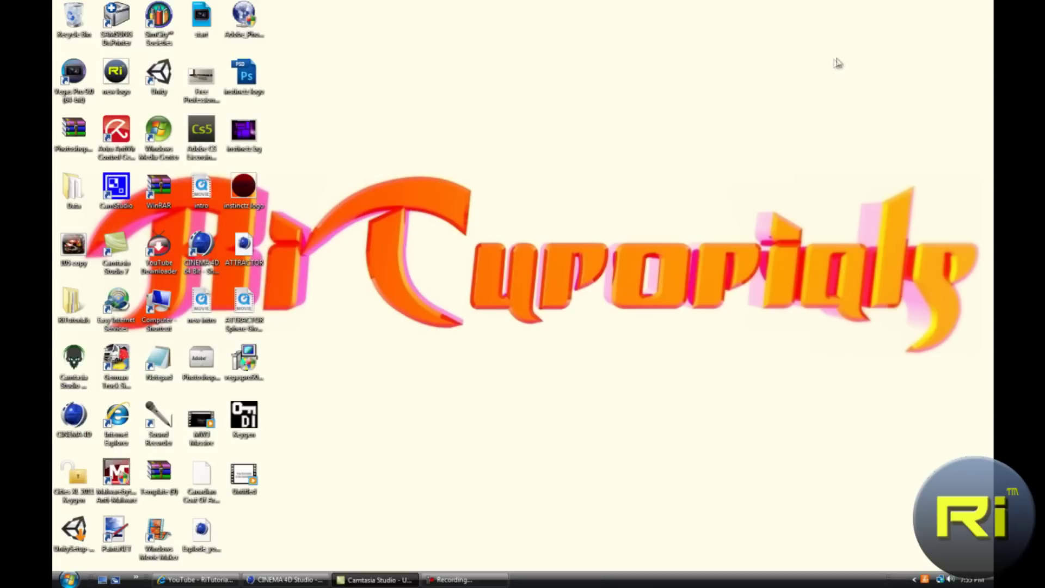
pyautogui.click(826, 63)
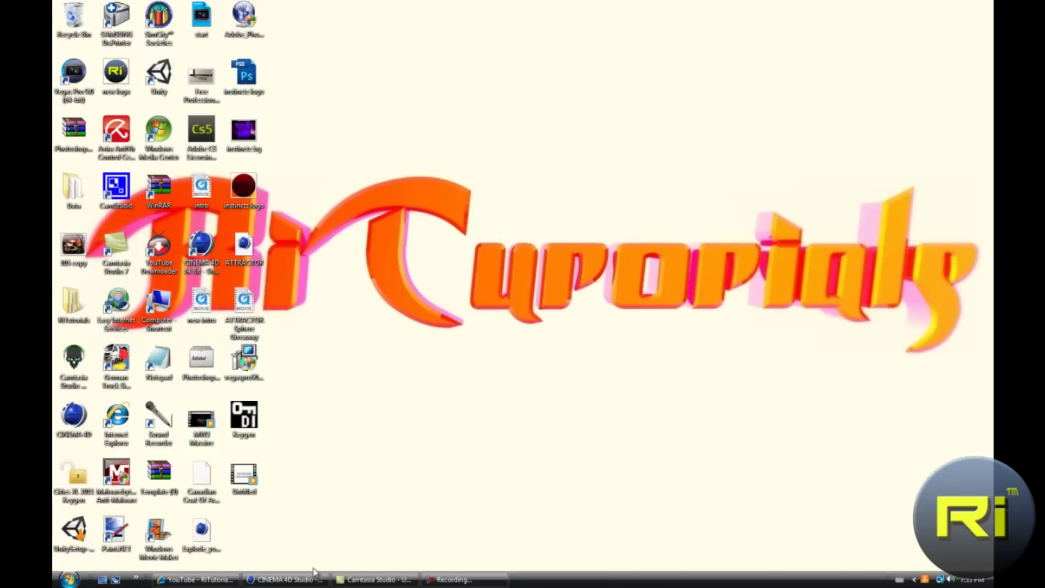
pyautogui.click(313, 580)
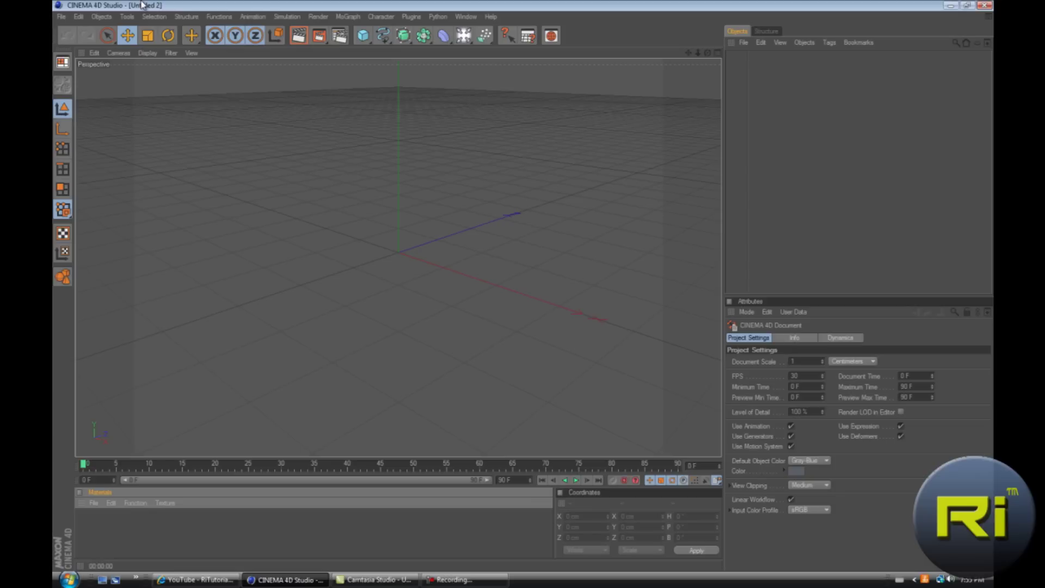
pyautogui.click(294, 17)
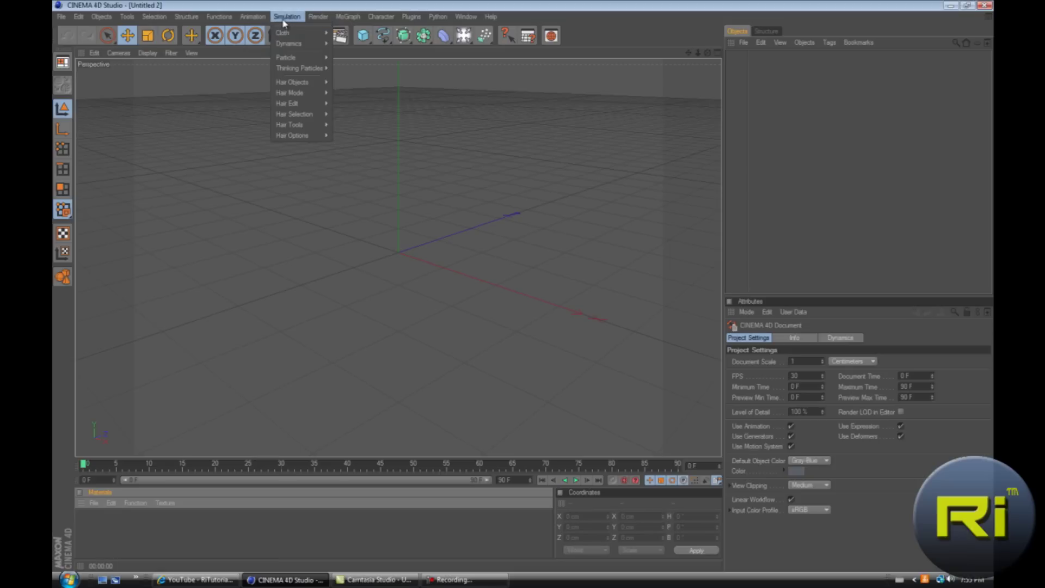
pyautogui.moveTo(294, 43)
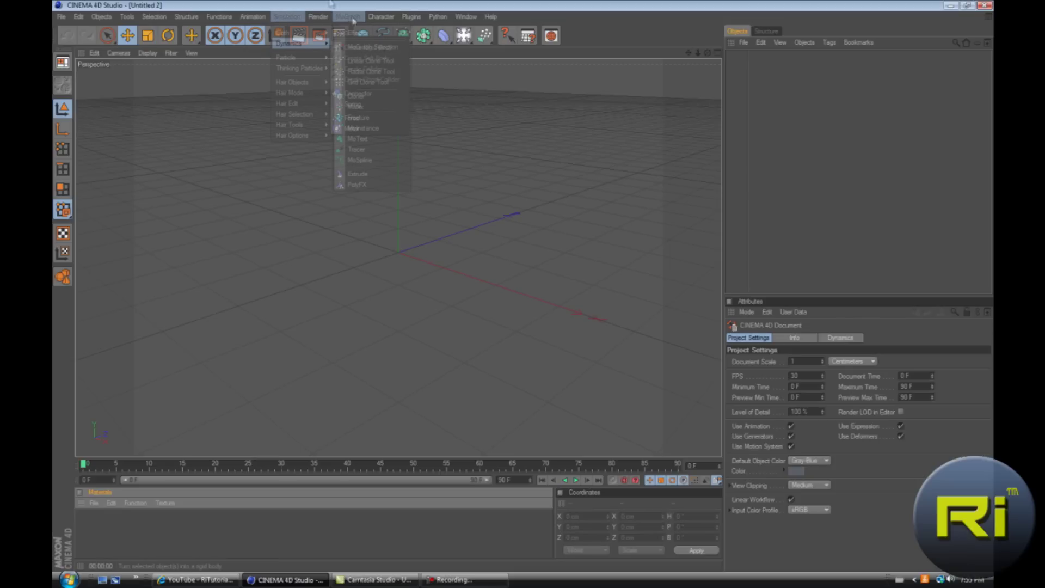
pyautogui.click(323, 4)
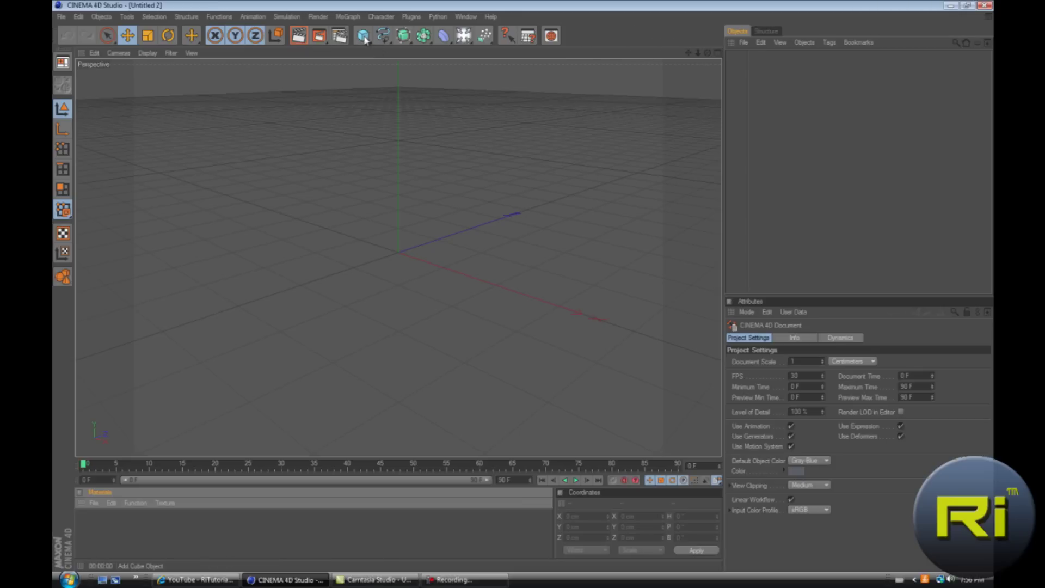
# Add a sphere primitive with a radius of 150 cm and 100 segments
pyautogui.moveTo(364, 39); pyautogui.dragTo(463, 48)
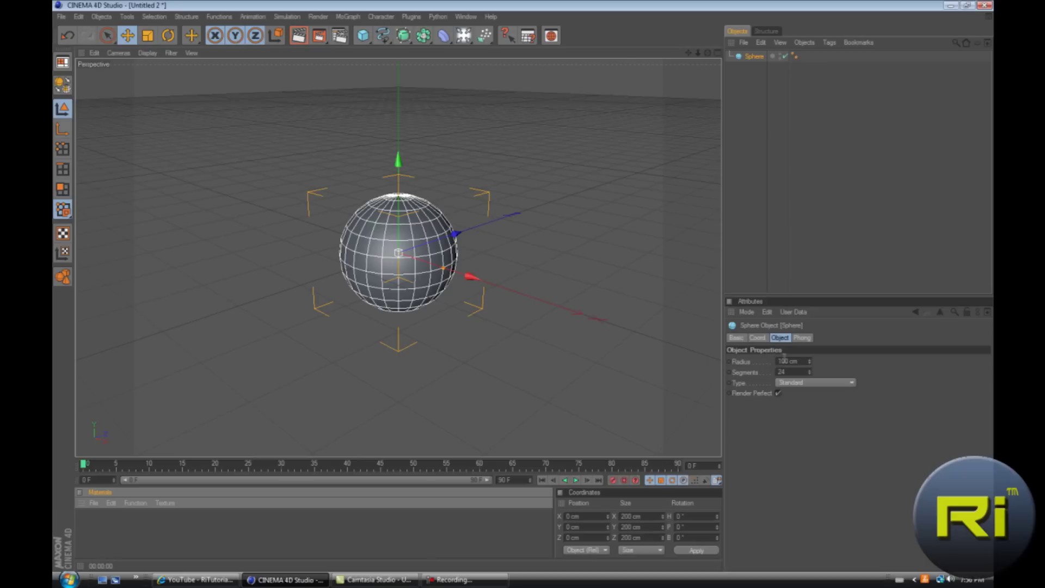
pyautogui.click(786, 363)
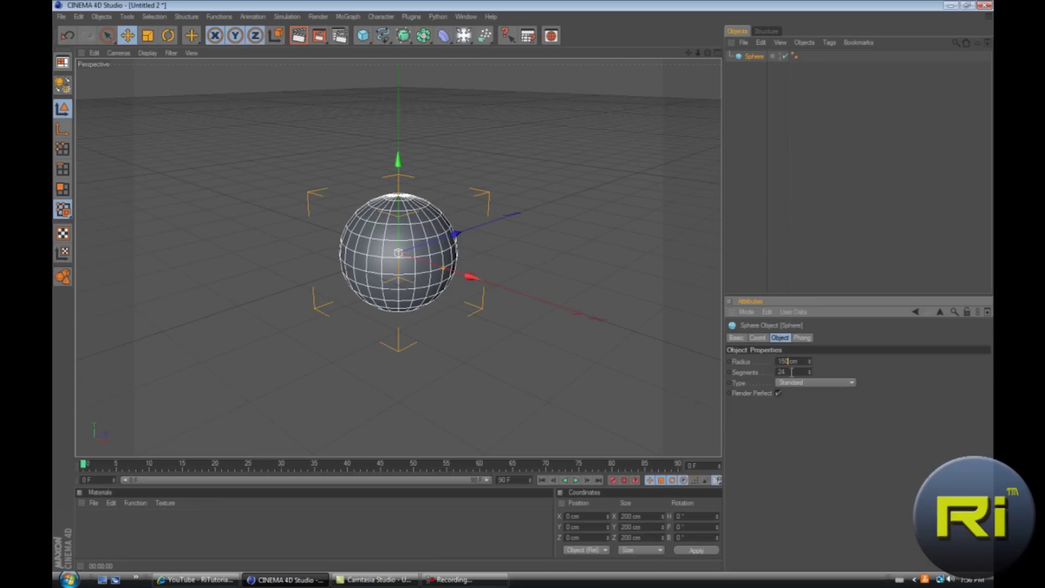
pyautogui.write('150')
pyautogui.click(790, 373)
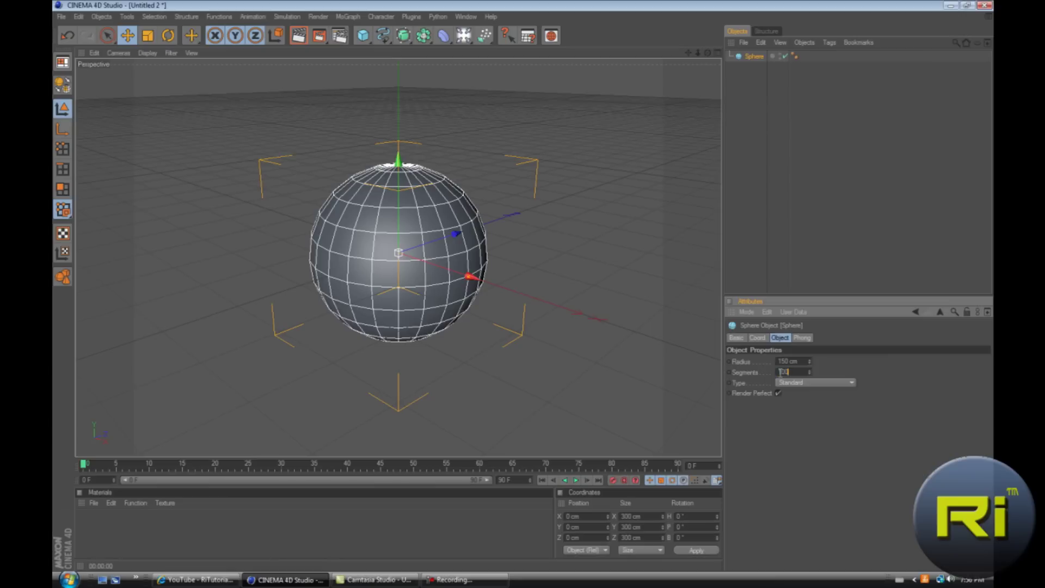
pyautogui.press('Return')
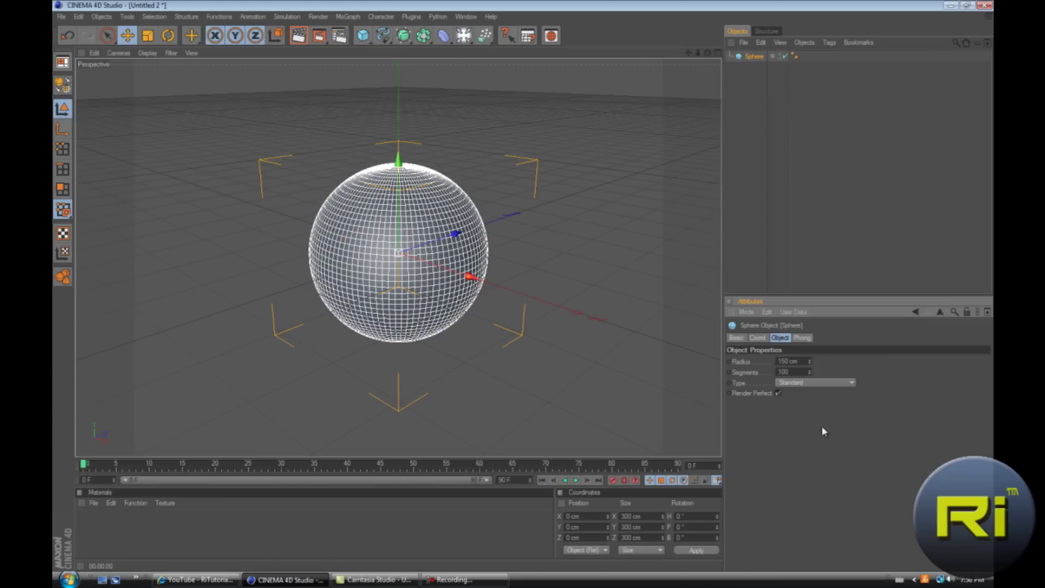
# Add a second sphere at the origin and set its size to 50 cm
pyautogui.scroll(-2, 658, 76)
pyautogui.scroll(5, 658, 80)
pyautogui.scroll(-3, 539, 52)
pyautogui.moveTo(366, 37); pyautogui.dragTo(466, 50)
pyautogui.click(637, 516)
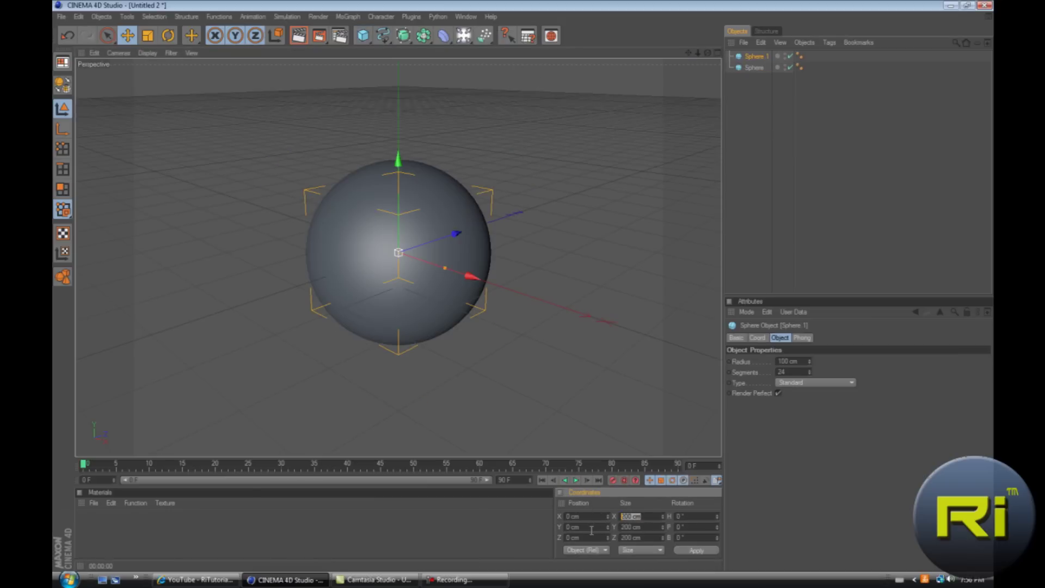
pyautogui.write('50')
pyautogui.press('Return')
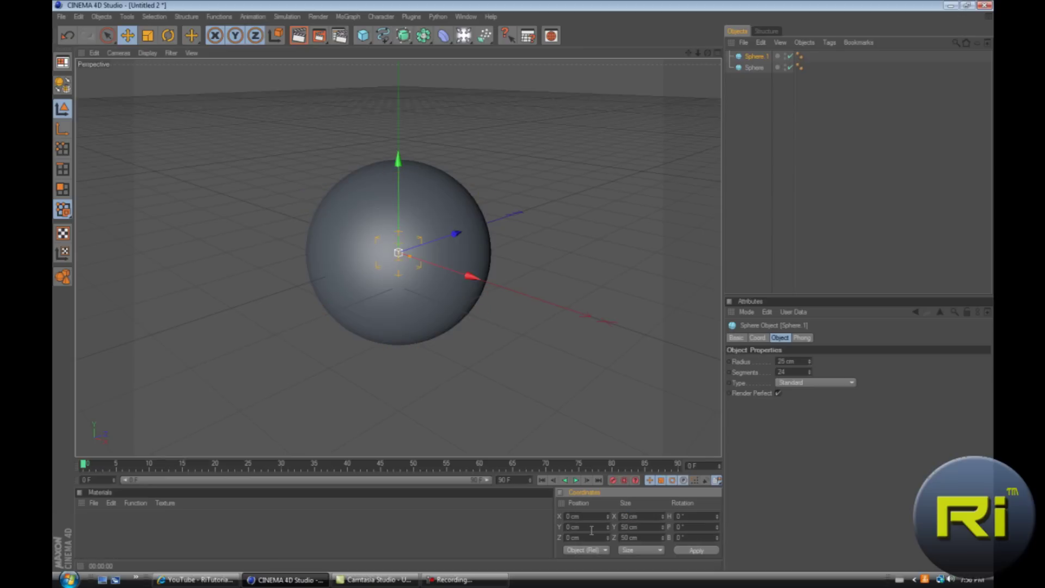
# Add a Platonic primitive at the origin and set its size to 50 cm
pyautogui.moveTo(363, 35); pyautogui.dragTo(516, 94)
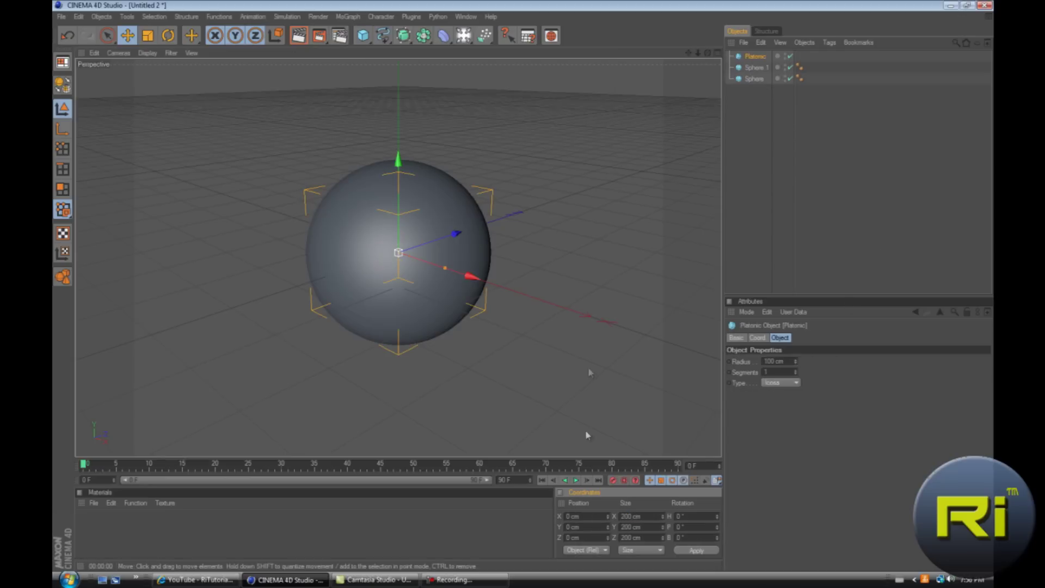
pyautogui.click(644, 518)
pyautogui.write('50')
pyautogui.press('Return')
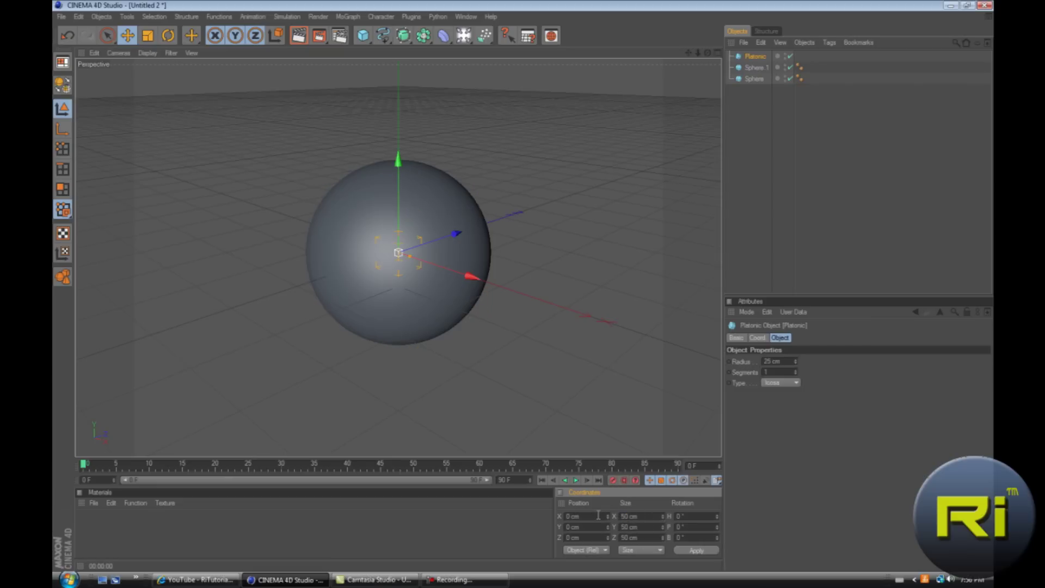
# Add a pyramid primitive at the origin and set its size to 50 cm
pyautogui.moveTo(363, 35); pyautogui.dragTo(583, 42)
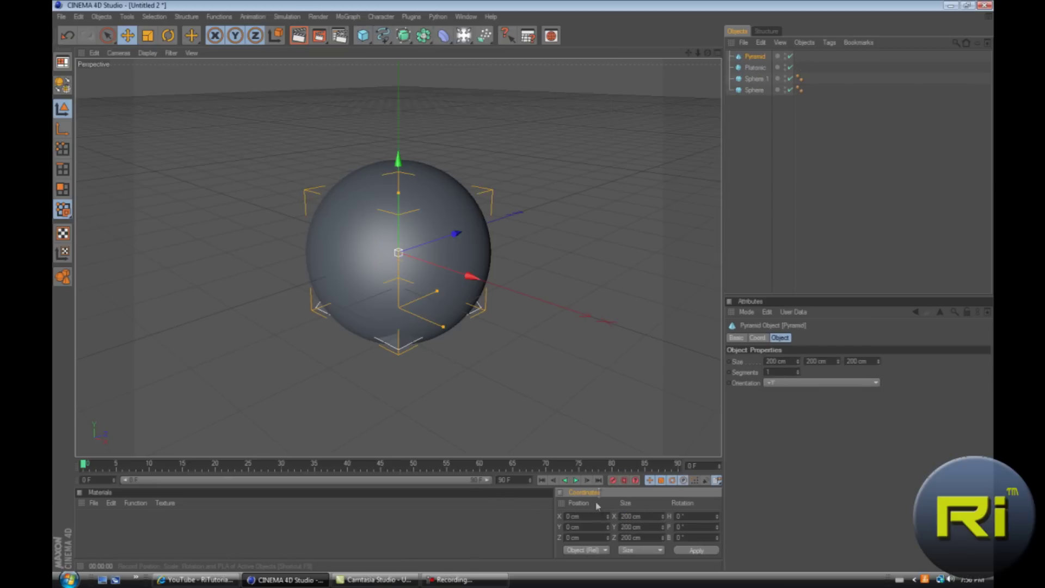
pyautogui.click(634, 517)
pyautogui.press('BackSpace')
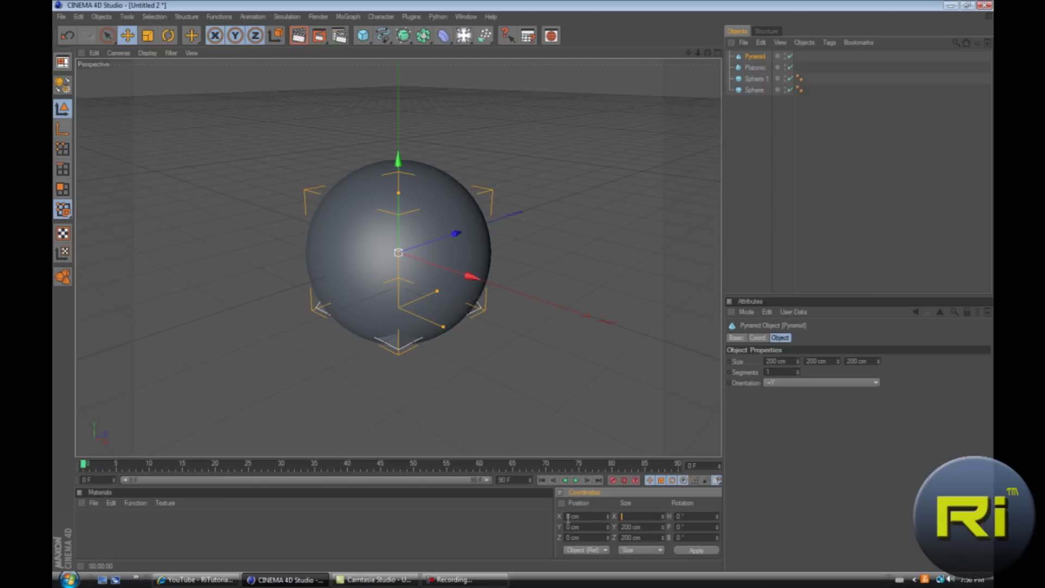
pyautogui.write('50')
pyautogui.press('Return')
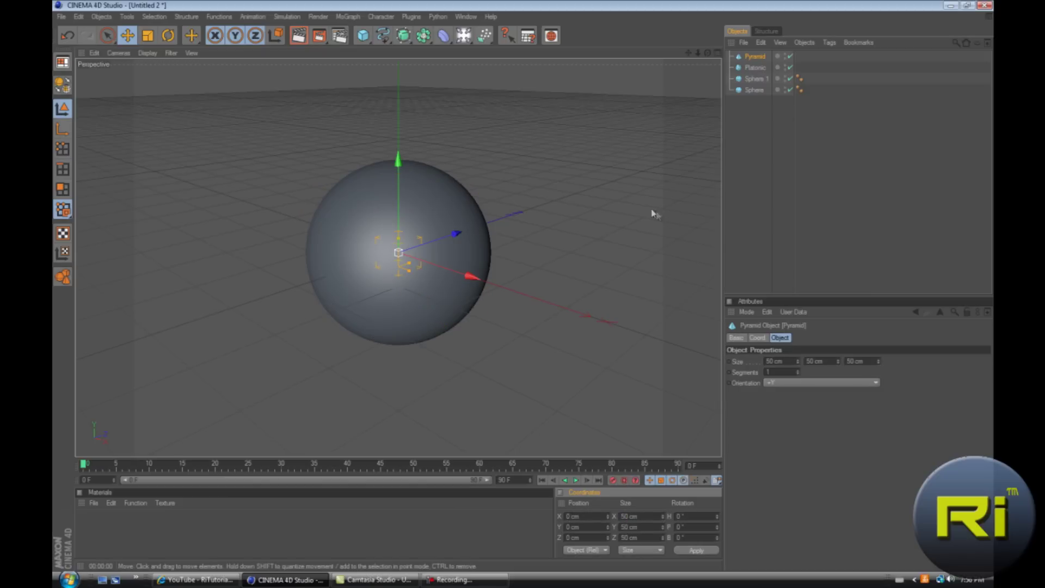
pyautogui.click(752, 67)
pyautogui.click(756, 59)
pyautogui.click(761, 79)
pyautogui.click(759, 68)
pyautogui.click(756, 79)
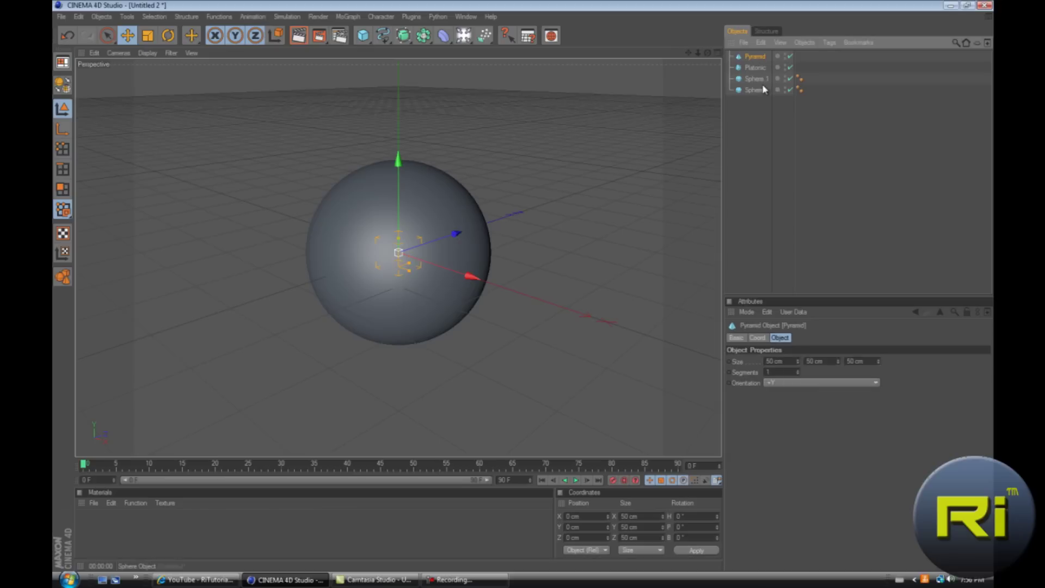
# Add a MoGraph Cloner and make the Pyramid, Platonic and small Sphere 1 its children
pyautogui.click(350, 18)
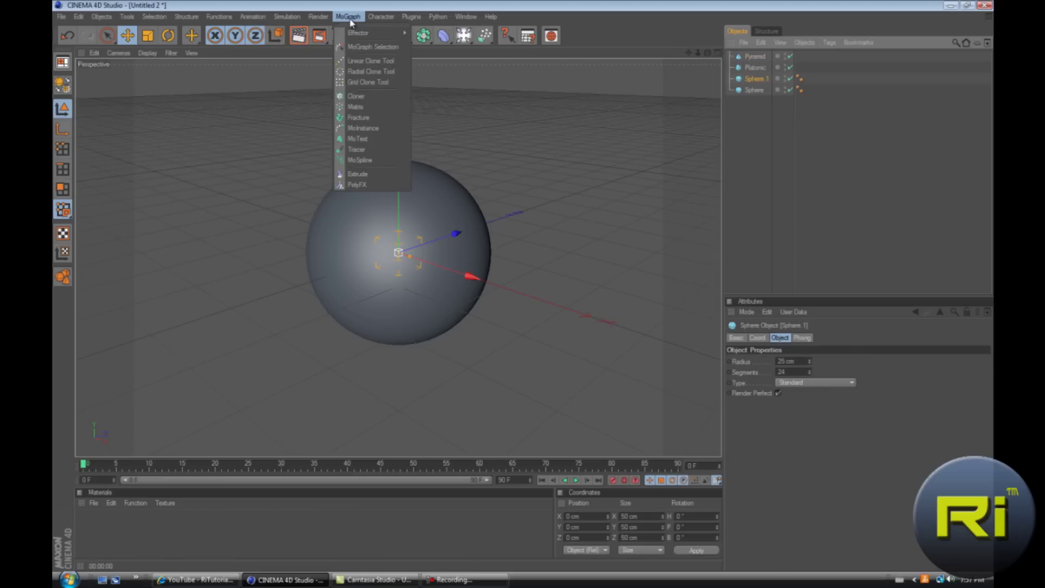
pyautogui.click(357, 96)
pyautogui.click(755, 91)
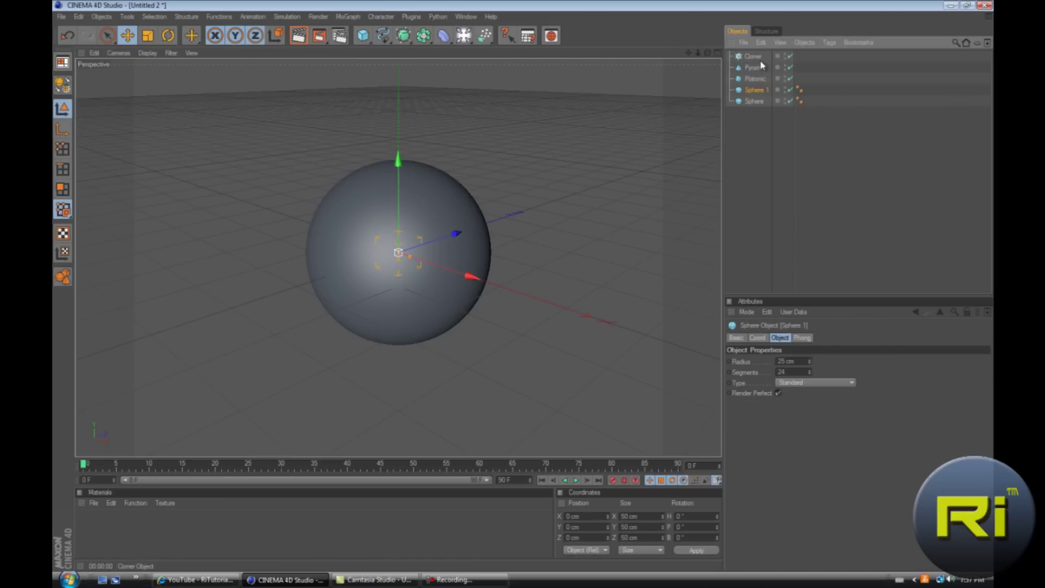
pyautogui.keyDown('shift'); pyautogui.click(757, 67); pyautogui.keyUp('shift')
pyautogui.moveTo(757, 66); pyautogui.dragTo(759, 60)
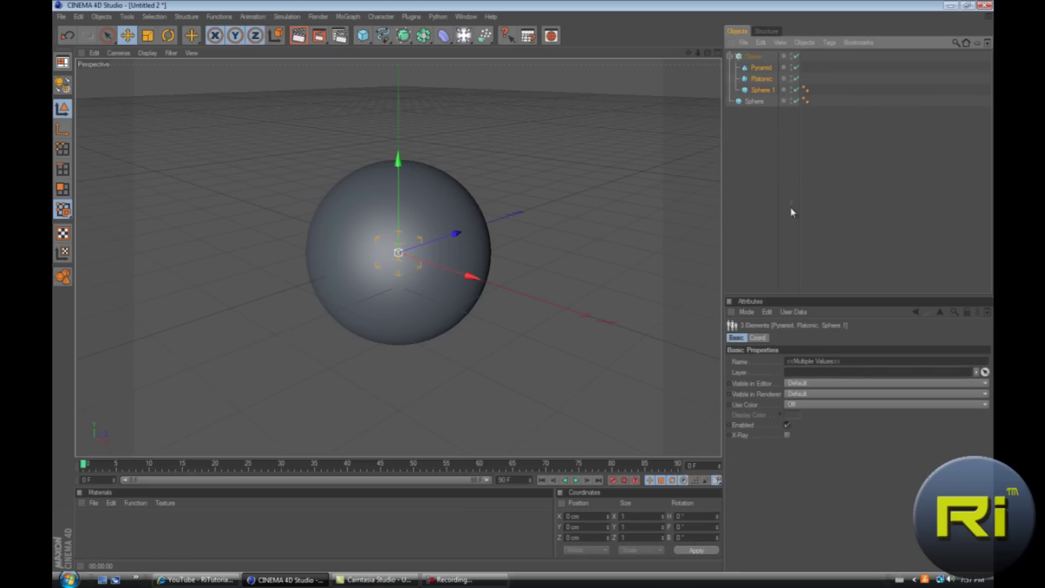
# Set the Cloner's object mode to Grid Array
pyautogui.click(753, 56)
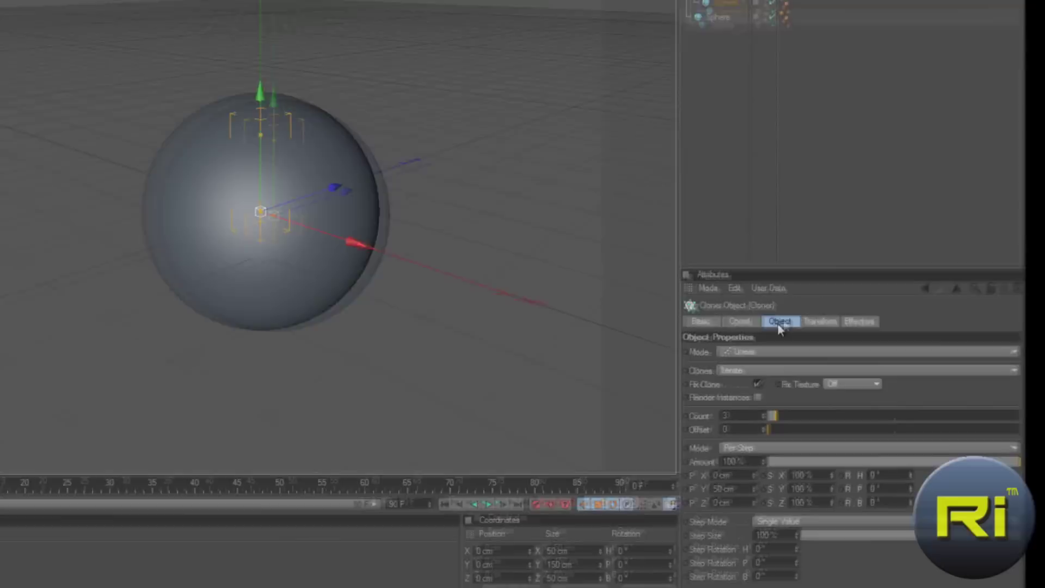
pyautogui.click(792, 361)
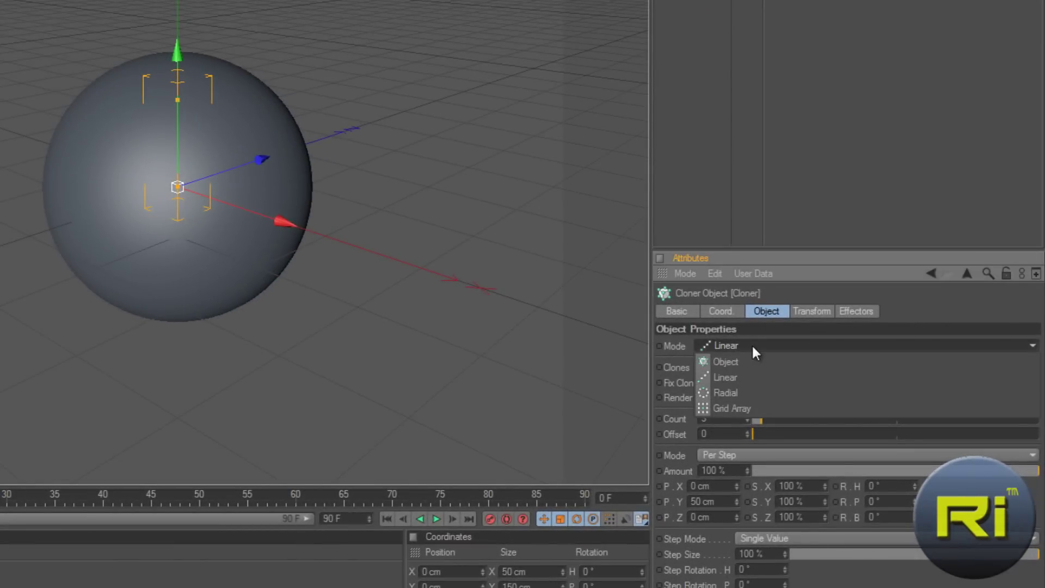
pyautogui.click(741, 344)
pyautogui.click(737, 345)
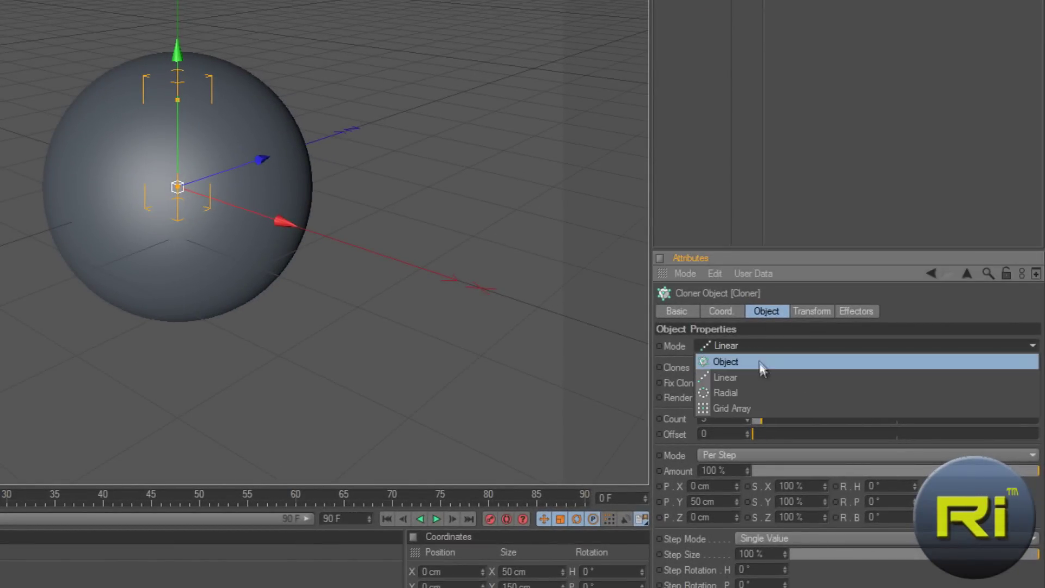
pyautogui.click(755, 407)
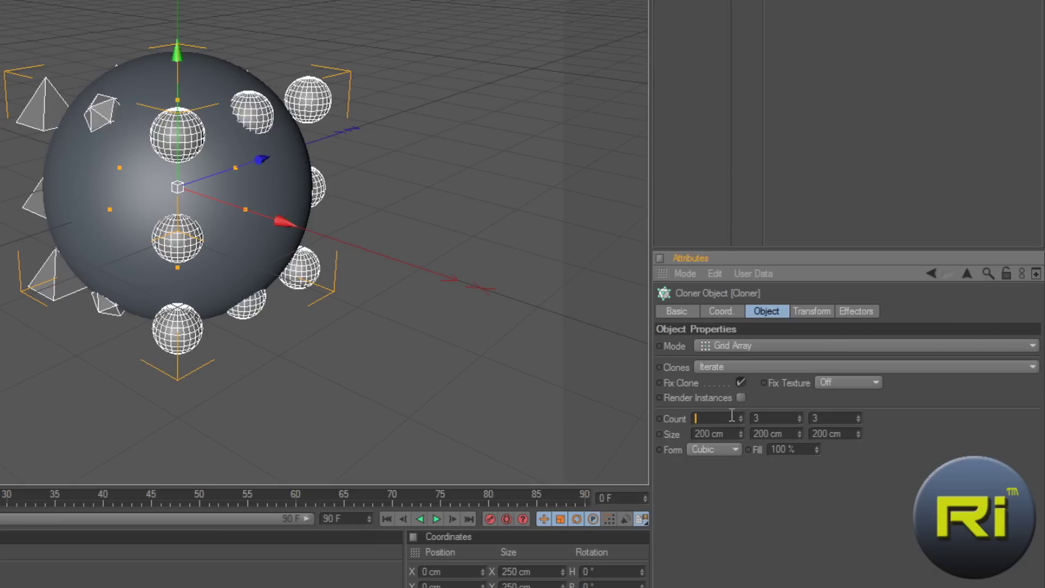
# Set the Cloner's grid count to 6 in X, 1 in Y and 6 in Z
pyautogui.click(733, 415)
pyautogui.write('6')
pyautogui.click(847, 418)
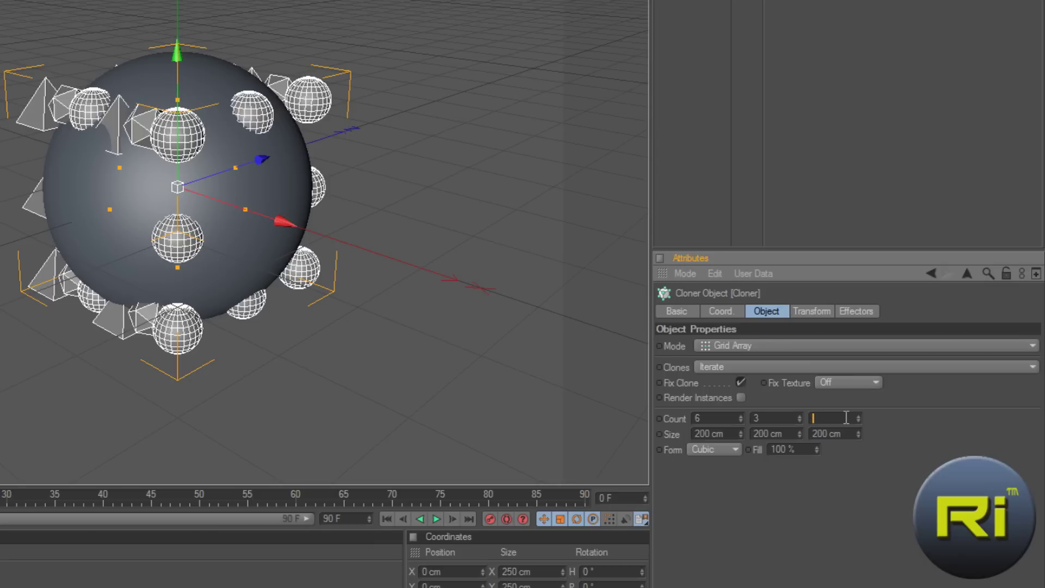
pyautogui.press('Return')
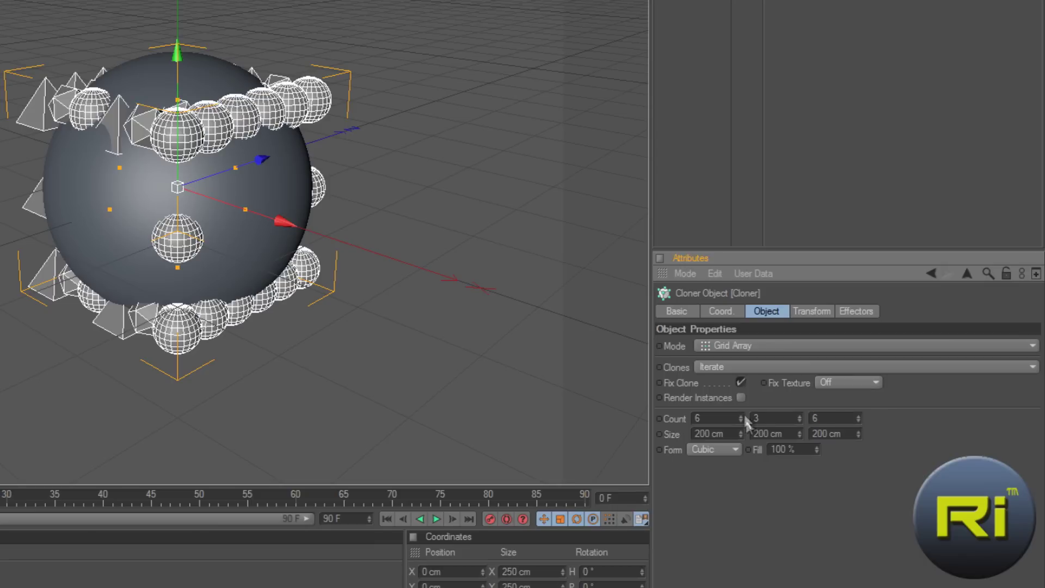
pyautogui.click(767, 422)
pyautogui.write('1')
pyautogui.press('Return')
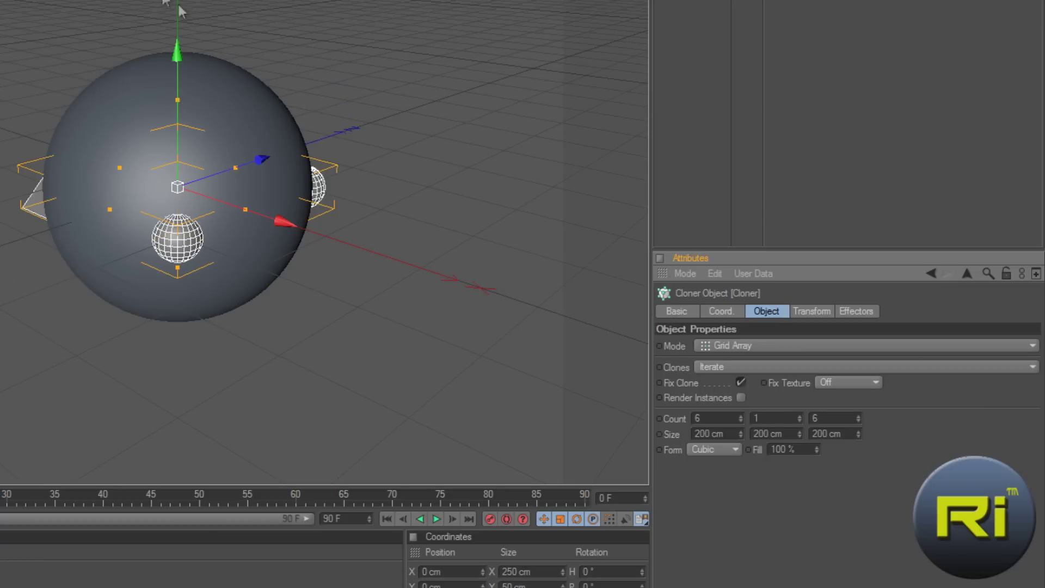
# Move the Cloner below the large sphere to about Y -246 cm and stretch its grid to about 469 cm in X and 499 cm in Z
pyautogui.moveTo(182, 47); pyautogui.dragTo(361, 234)
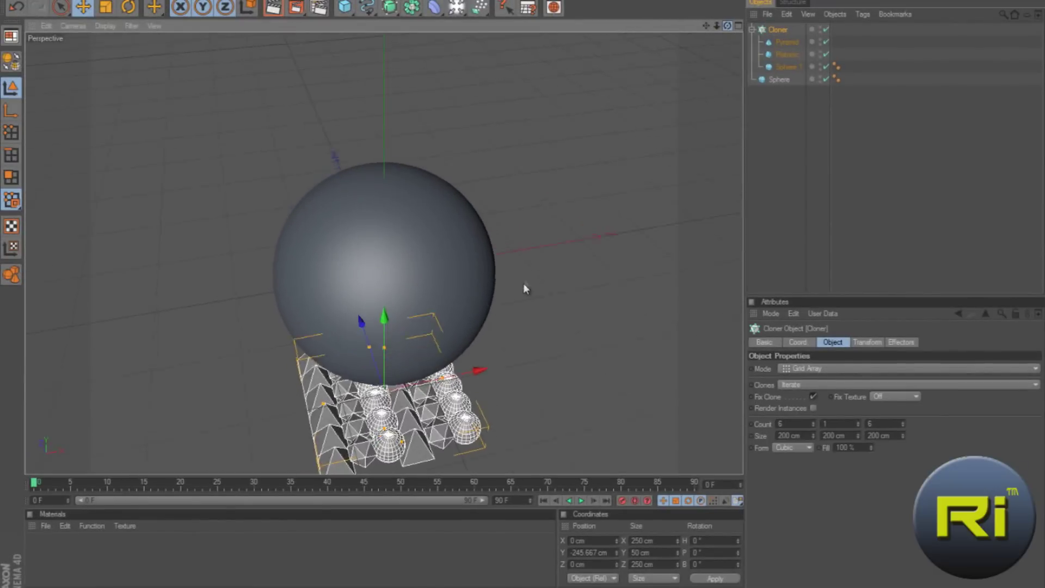
pyautogui.keyDown('alt'); pyautogui.moveTo(524, 284); pyautogui.dragTo(596, 154); pyautogui.keyUp('alt')
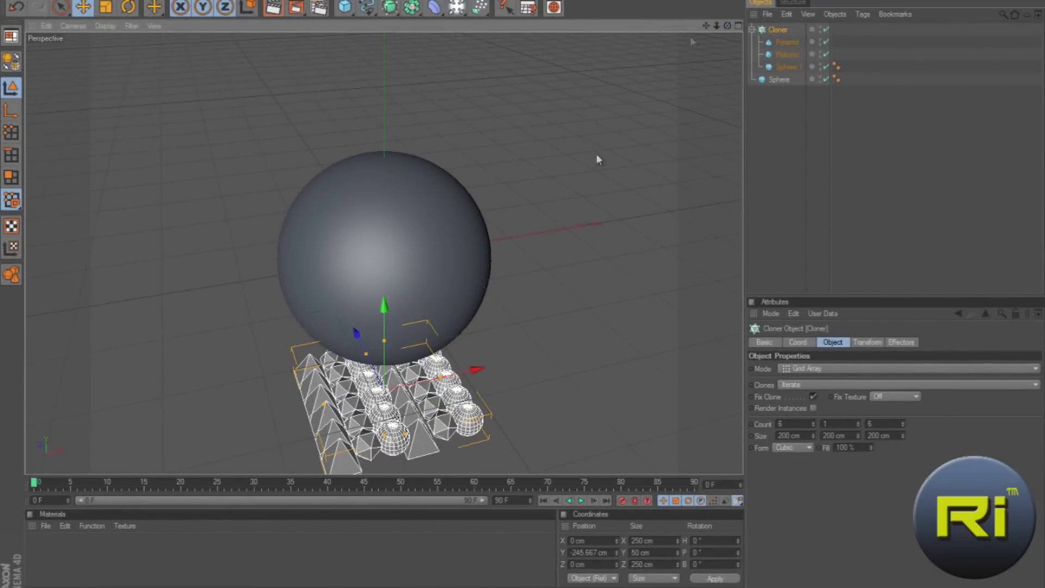
pyautogui.moveTo(324, 404); pyautogui.dragTo(237, 424)
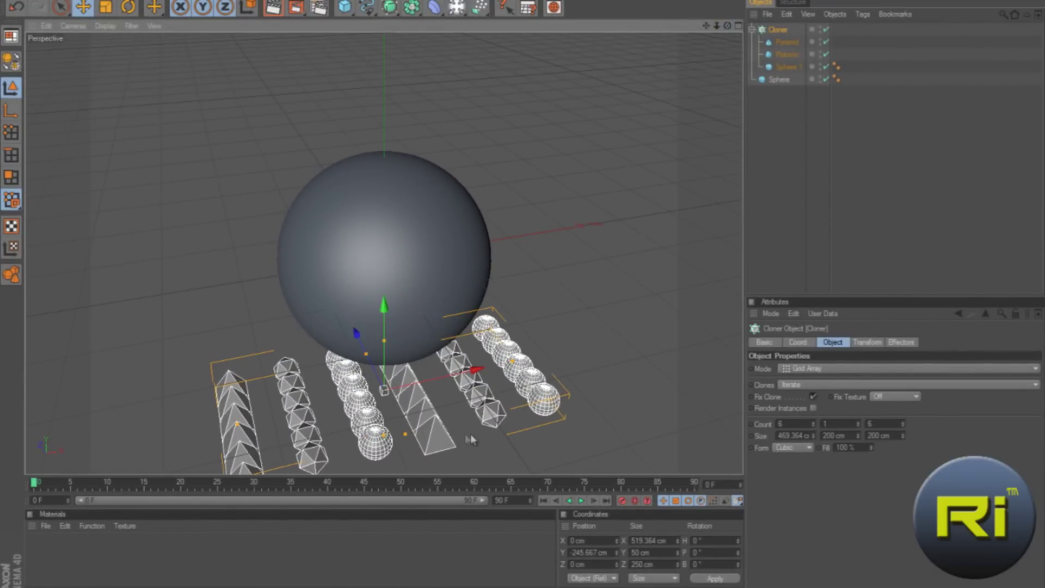
pyautogui.moveTo(404, 433); pyautogui.dragTo(525, 287)
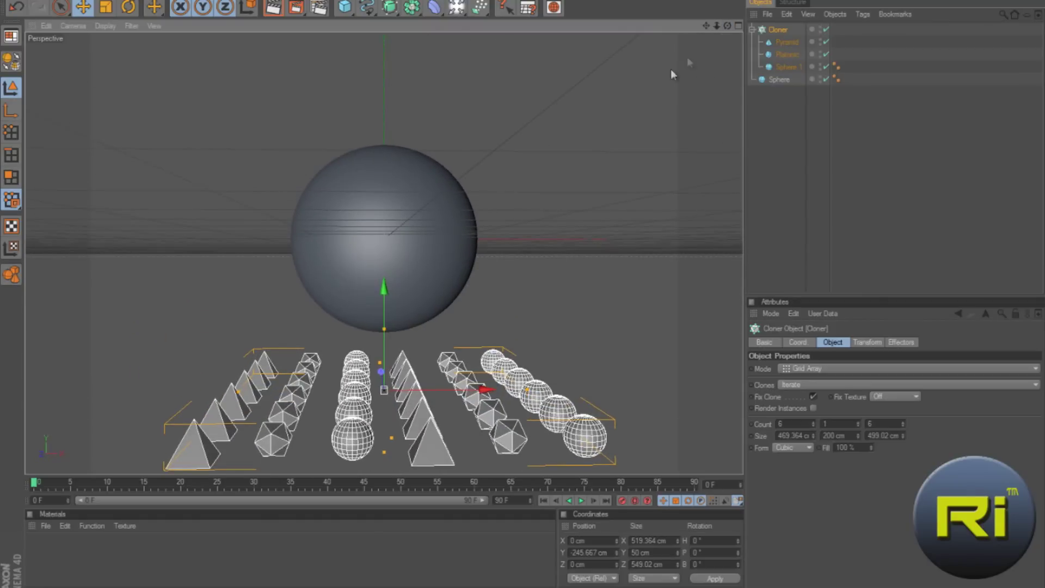
# Add a MoGraph Random effector to the selected Cloner
pyautogui.moveTo(707, 25); pyautogui.dragTo(558, 401)
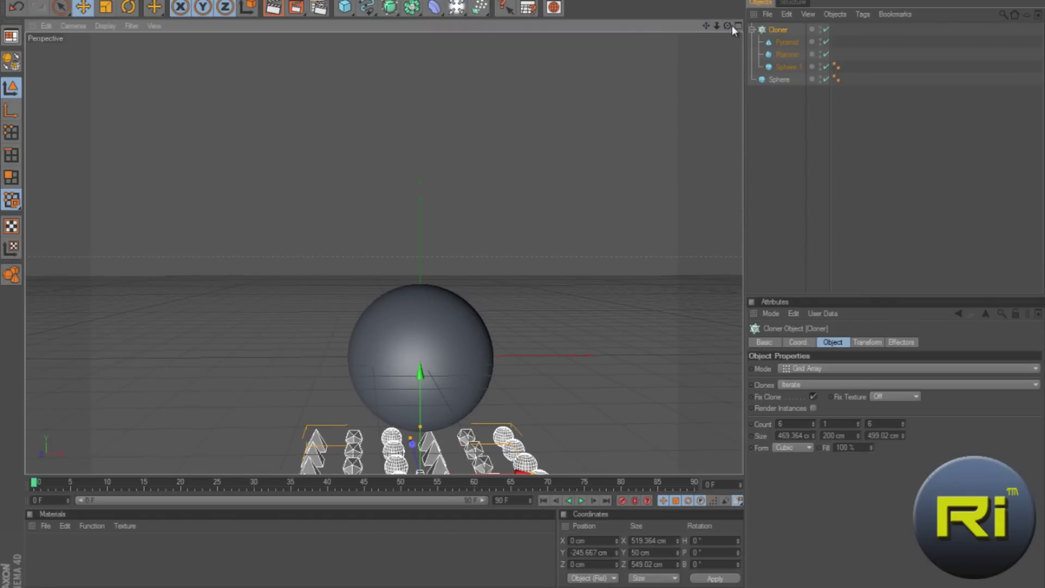
pyautogui.moveTo(729, 25); pyautogui.dragTo(523, 284)
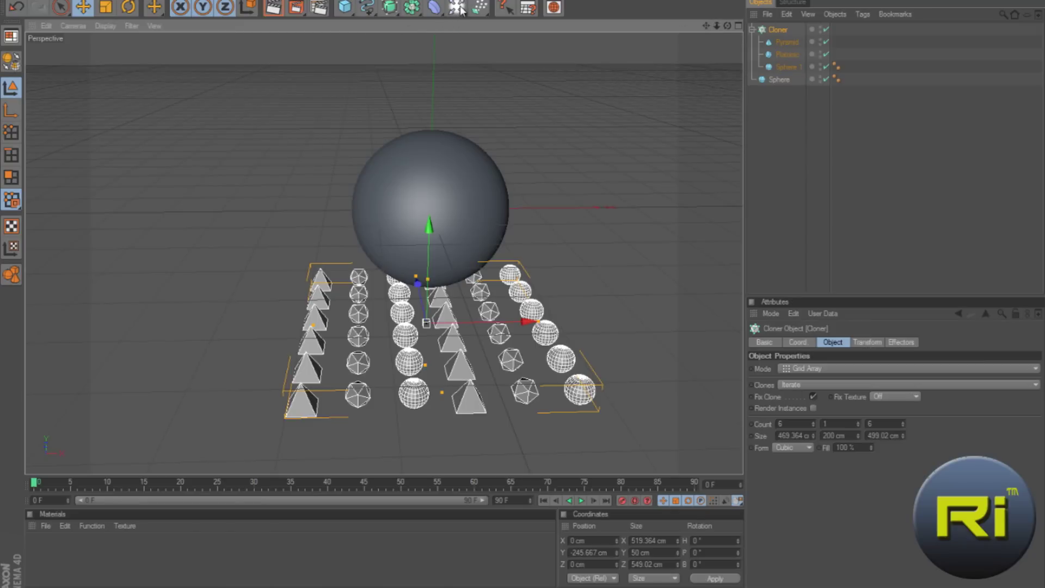
pyautogui.click(327, 2)
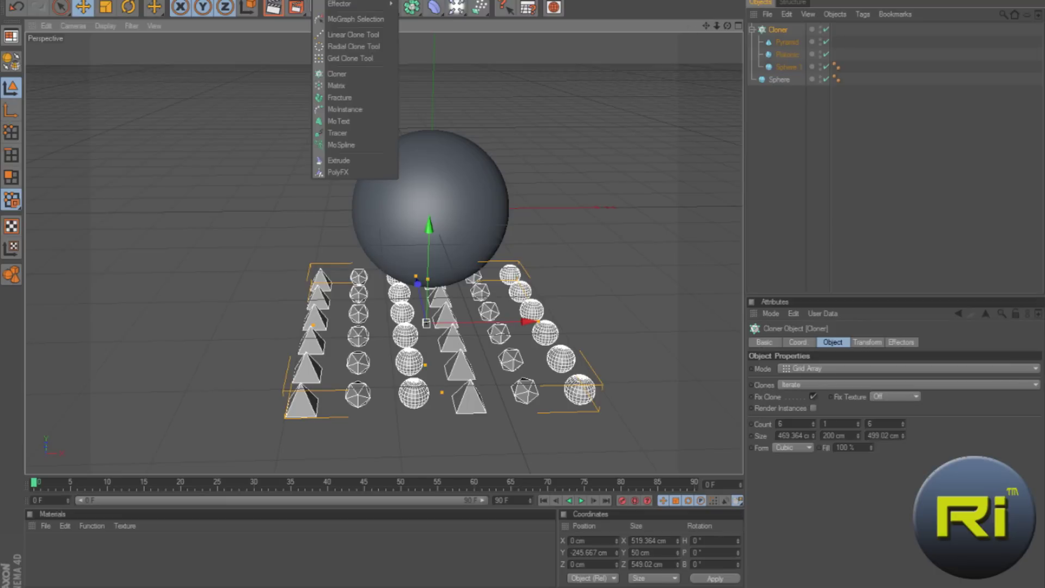
pyautogui.moveTo(349, 4)
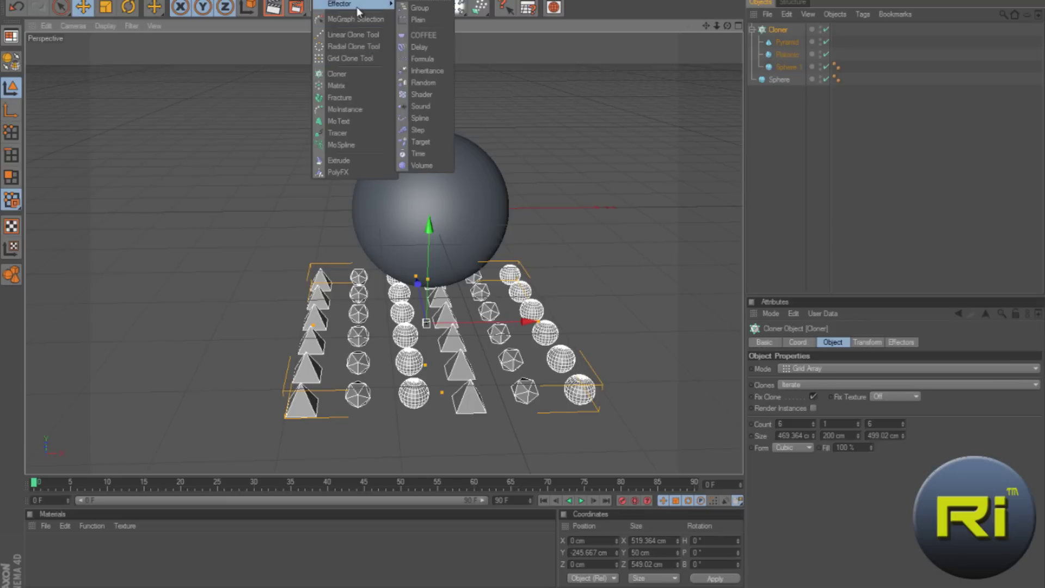
pyautogui.click(423, 83)
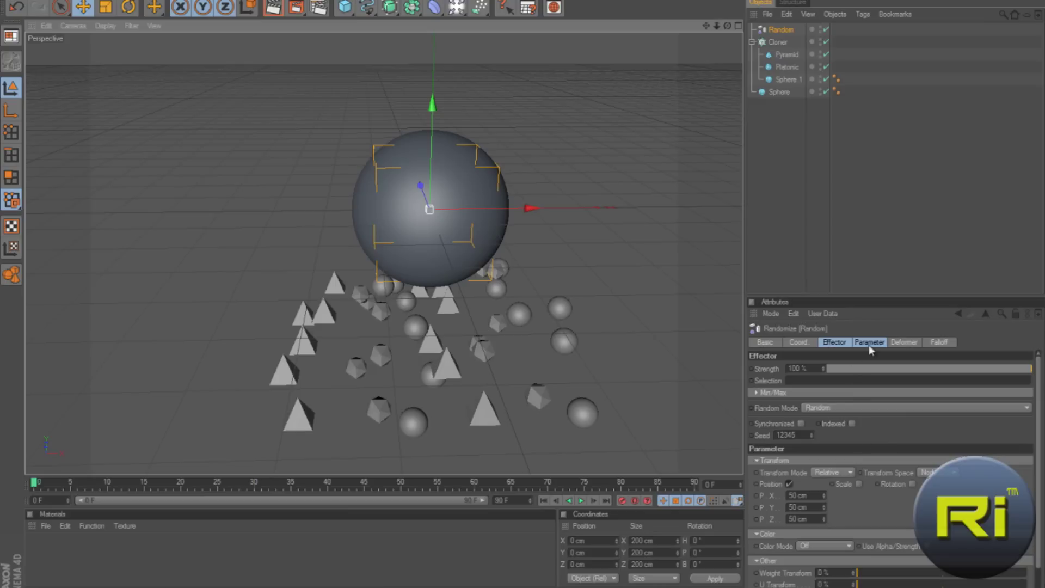
# Enable Rotation on the Random effector and set it to H 100°, P 300° and B 200°
pyautogui.click(913, 484)
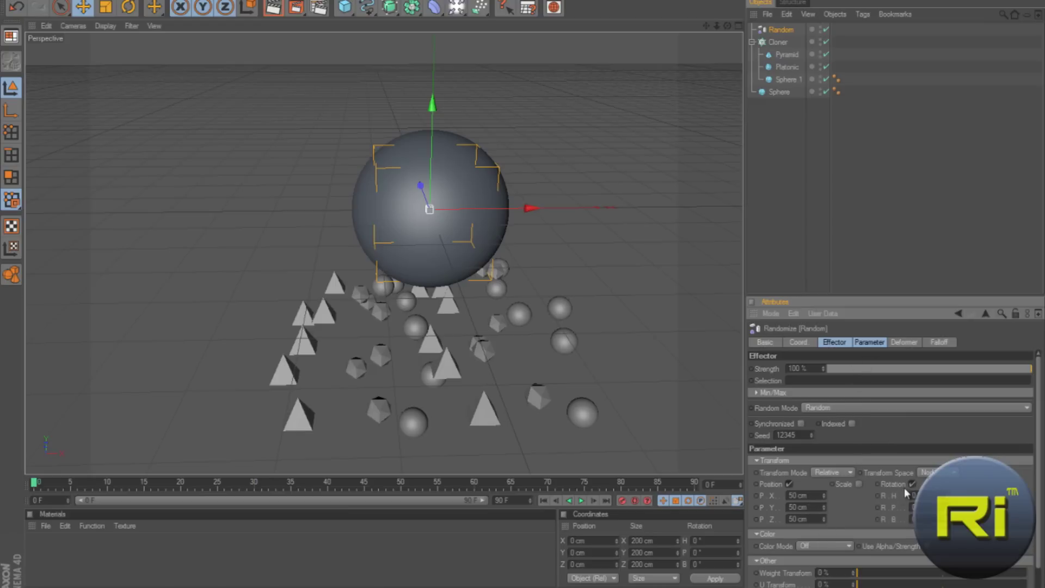
pyautogui.moveTo(921, 495); pyautogui.dragTo(911, 495)
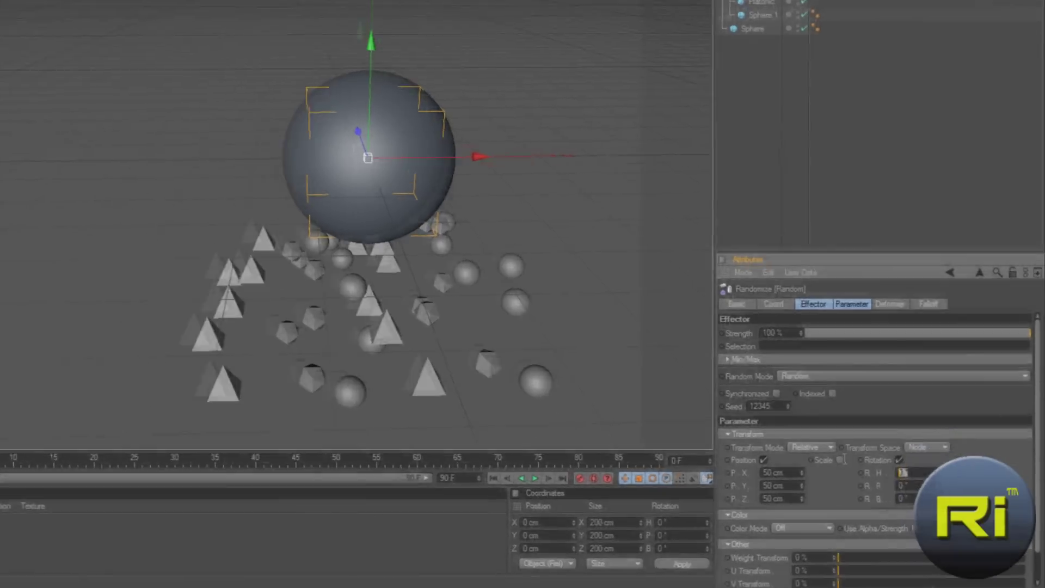
pyautogui.press('BackSpace')
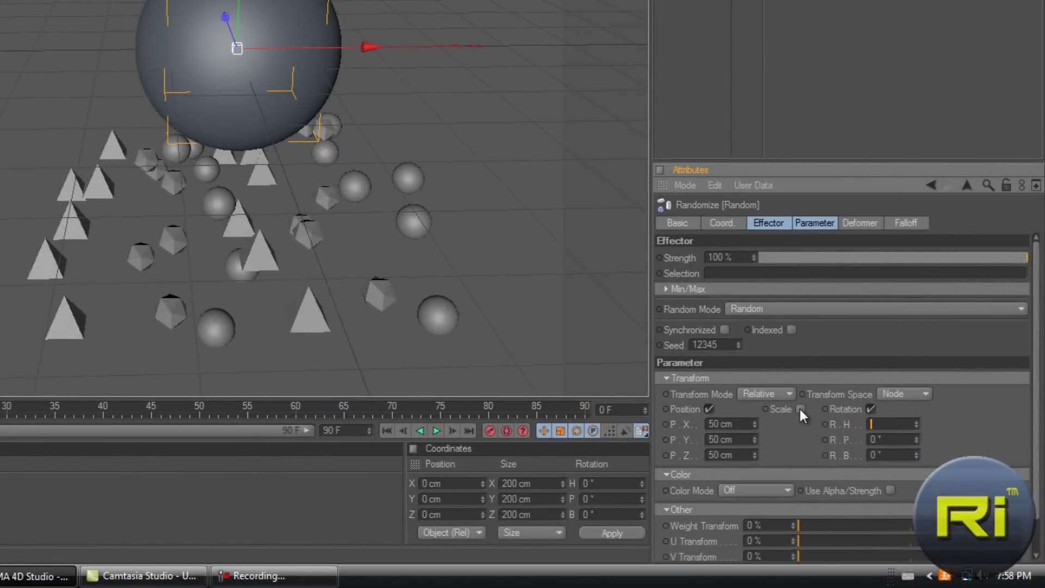
pyautogui.write('100')
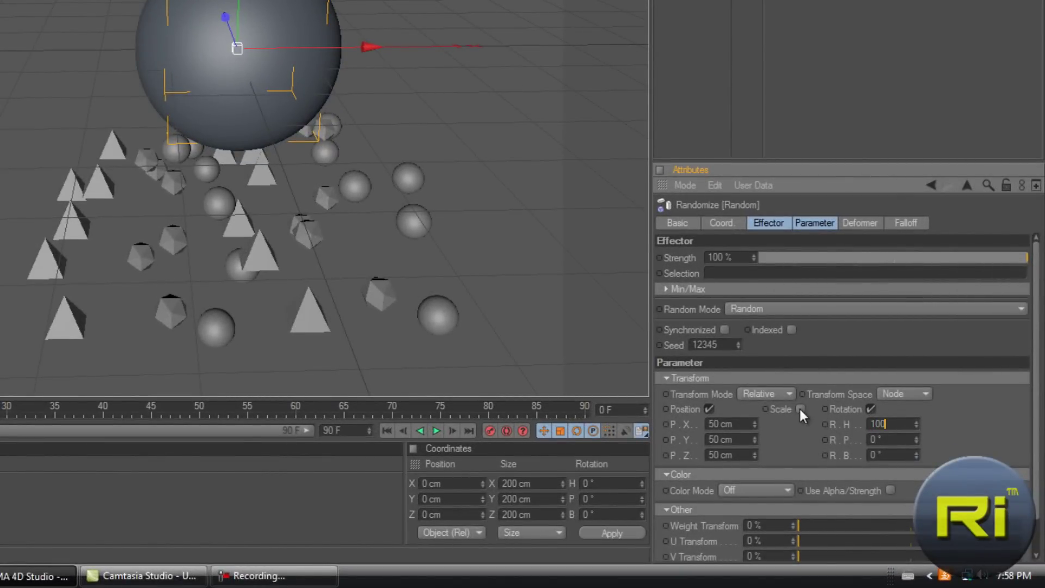
pyautogui.press('Tab')
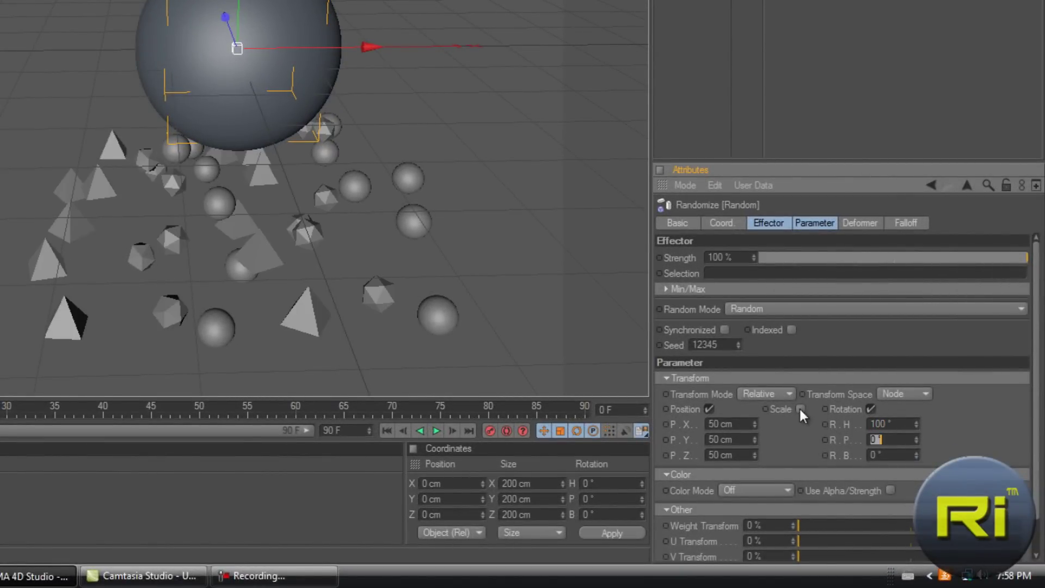
pyautogui.write('200')
pyautogui.press('BackSpace')
pyautogui.press('BackSpace')
pyautogui.press('BackSpace')
pyautogui.write('300')
pyautogui.press('Tab')
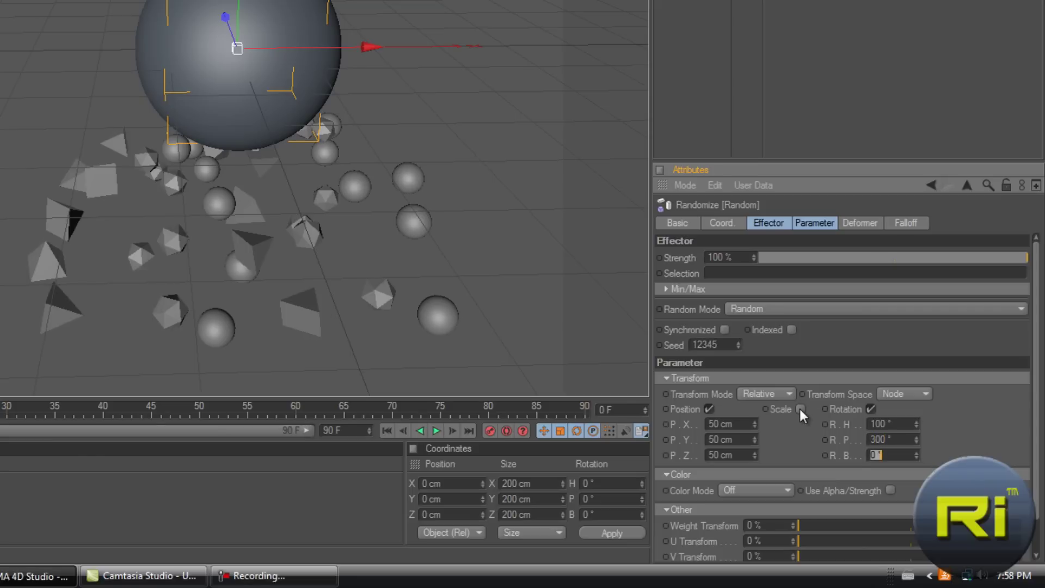
pyautogui.write('200')
pyautogui.press('Return')
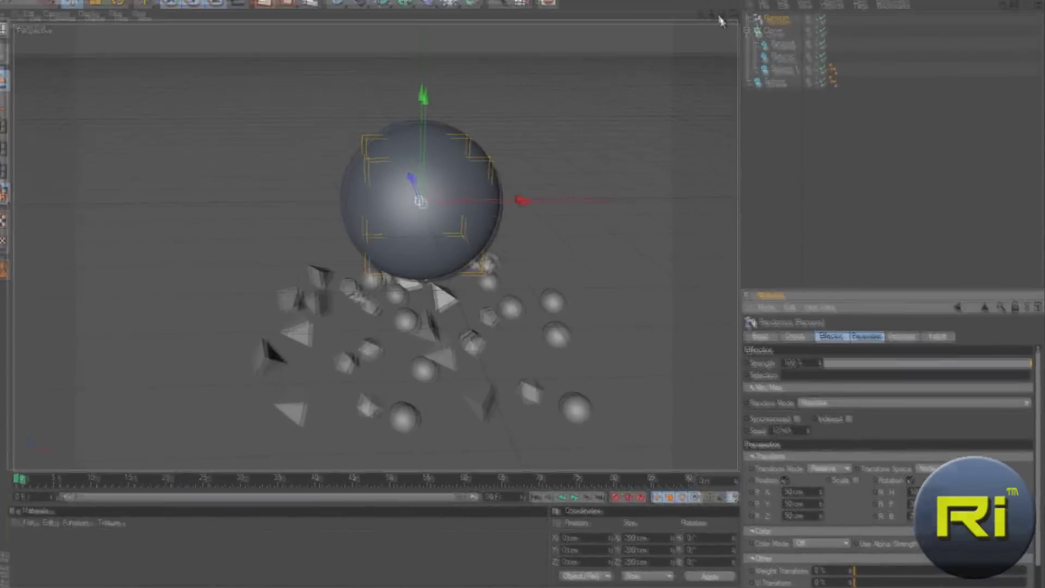
# Add a Floor object and lower it beneath the clones to about Y -811 cm
pyautogui.moveTo(722, 21); pyautogui.dragTo(523, 283)
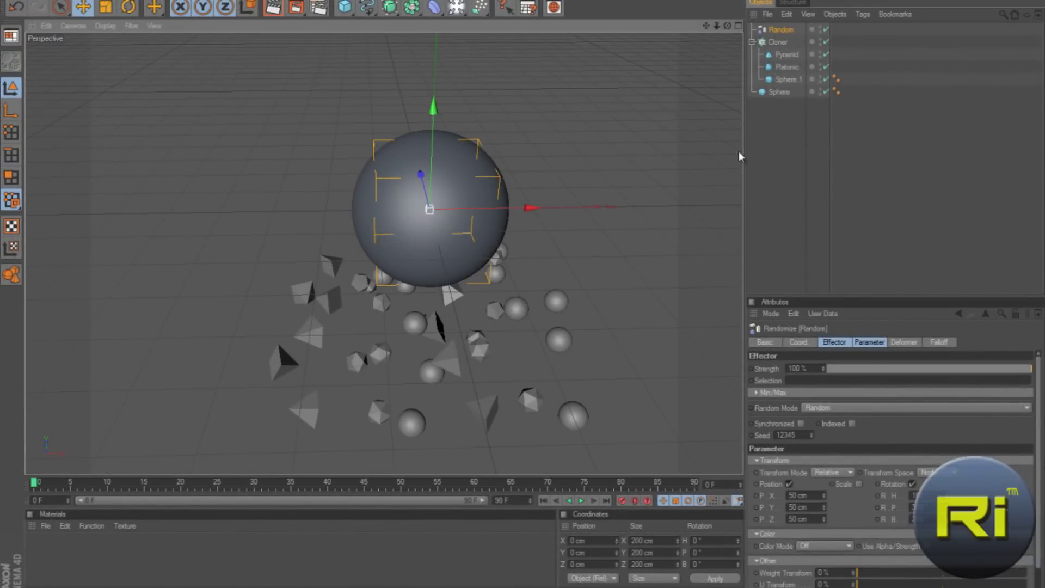
pyautogui.scroll(-5, 710, 173)
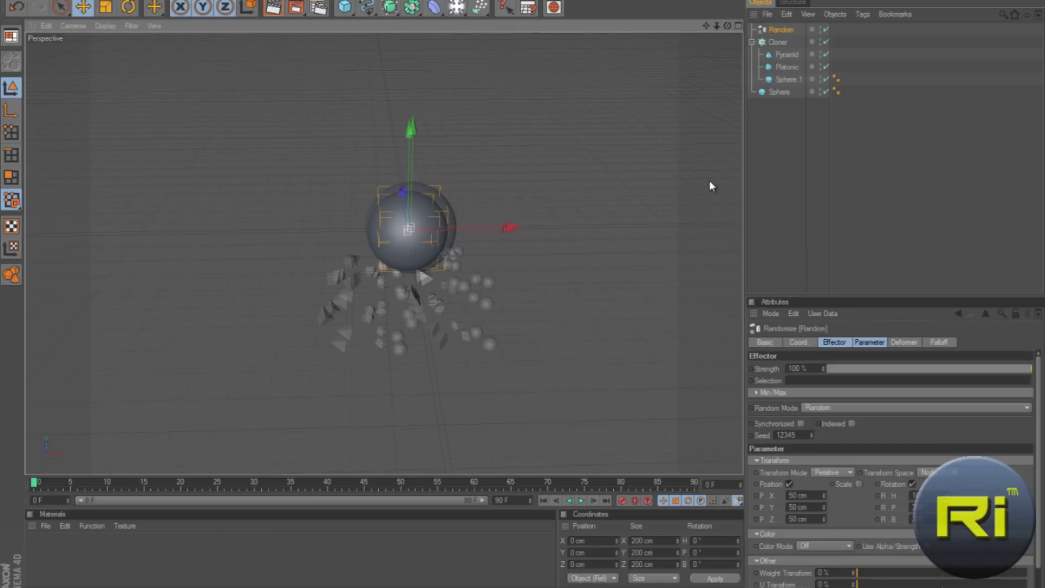
pyautogui.scroll(5, 710, 182)
pyautogui.click(457, 7)
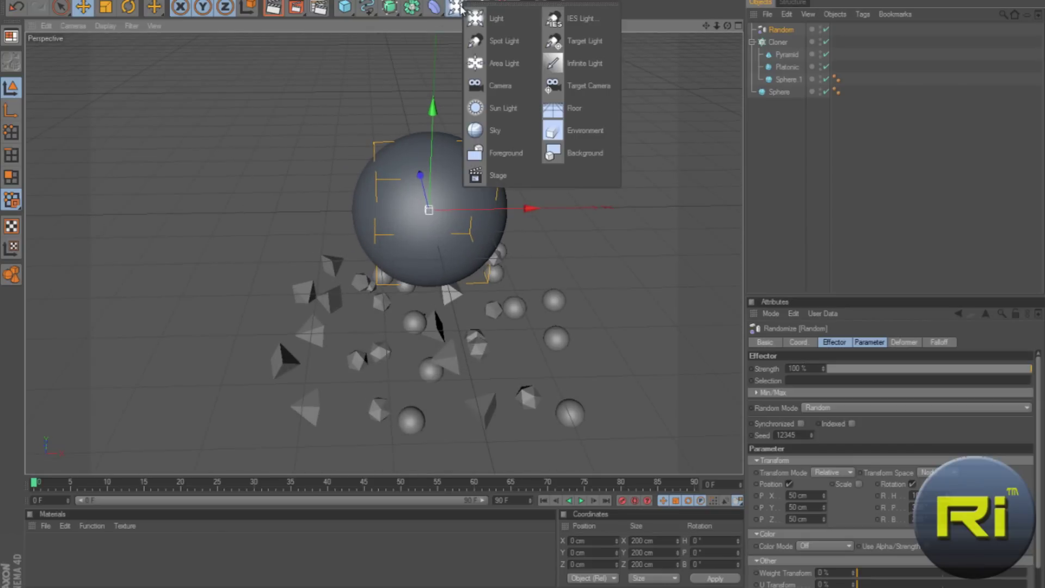
pyautogui.click(573, 108)
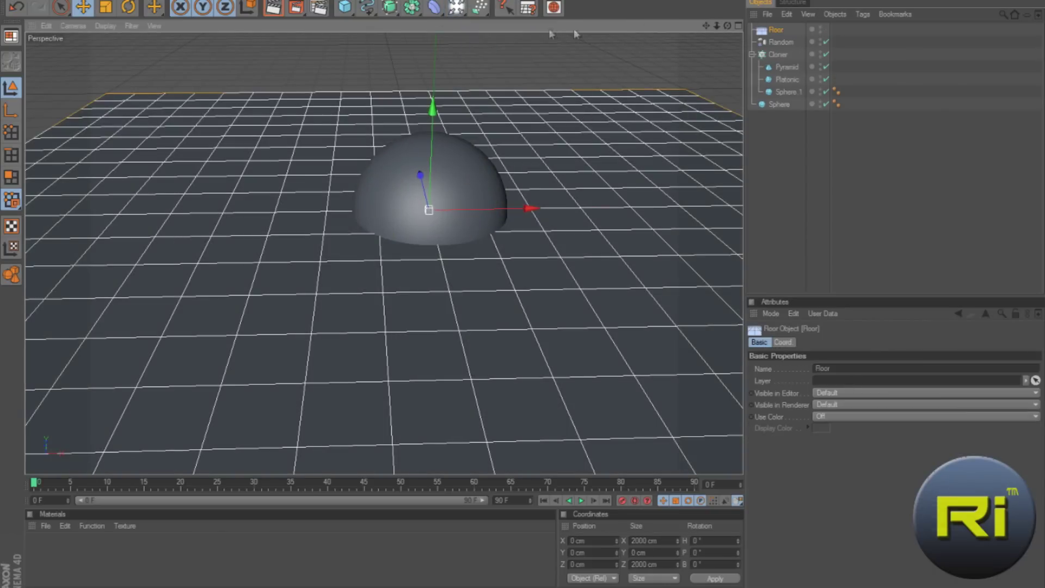
pyautogui.moveTo(434, 112); pyautogui.dragTo(522, 288)
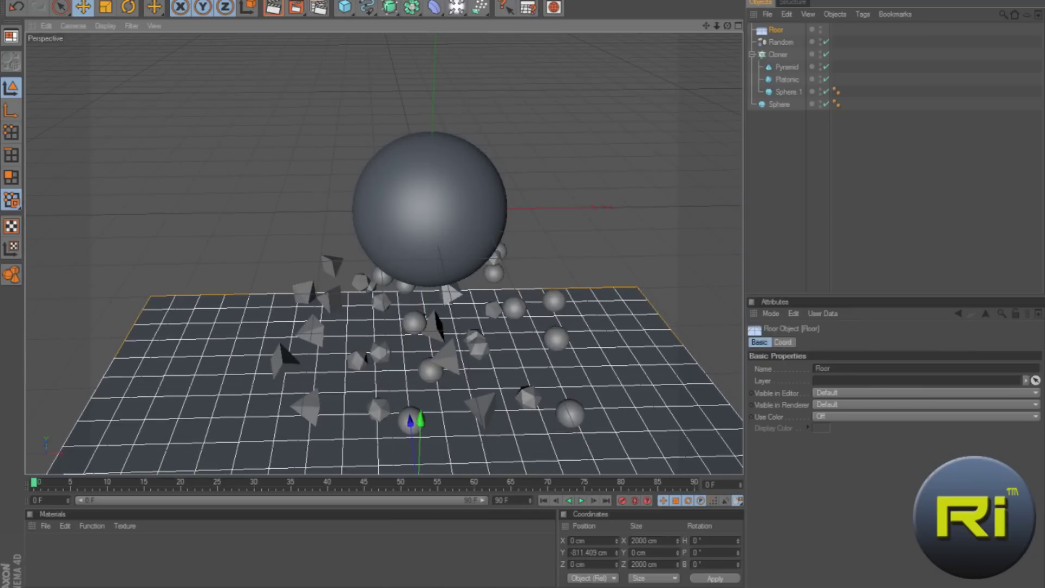
# Select the large Sphere and the Floor together
pyautogui.keyDown('alt'); pyautogui.moveTo(655, 184); pyautogui.dragTo(656, 91, button='right'); pyautogui.keyUp('alt')
pyautogui.moveTo(707, 25); pyautogui.dragTo(730, 109)
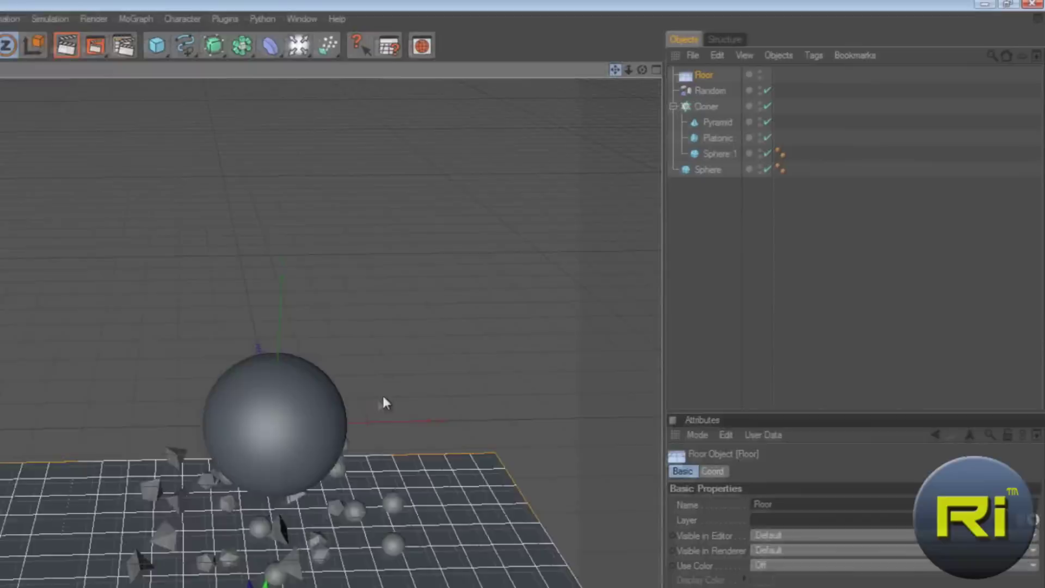
pyautogui.click(713, 169)
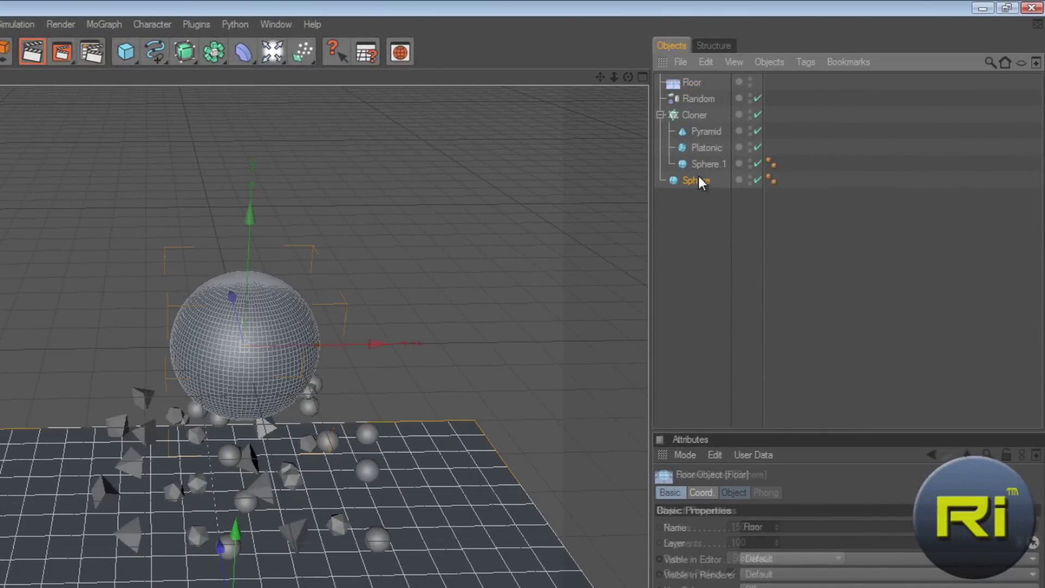
pyautogui.keyDown('ctrl'); pyautogui.click(691, 82); pyautogui.keyUp('ctrl')
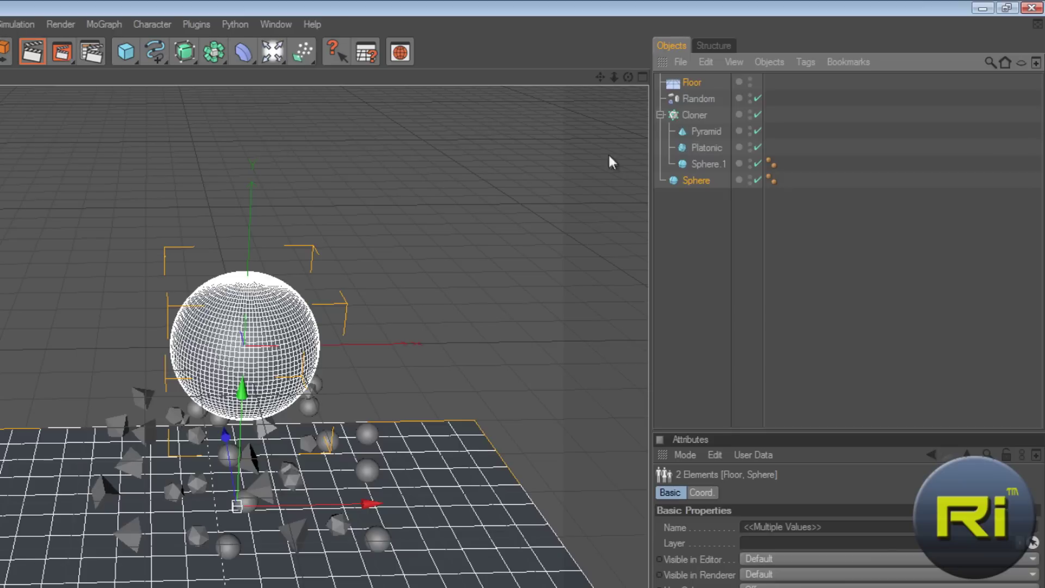
pyautogui.rightClick(695, 83)
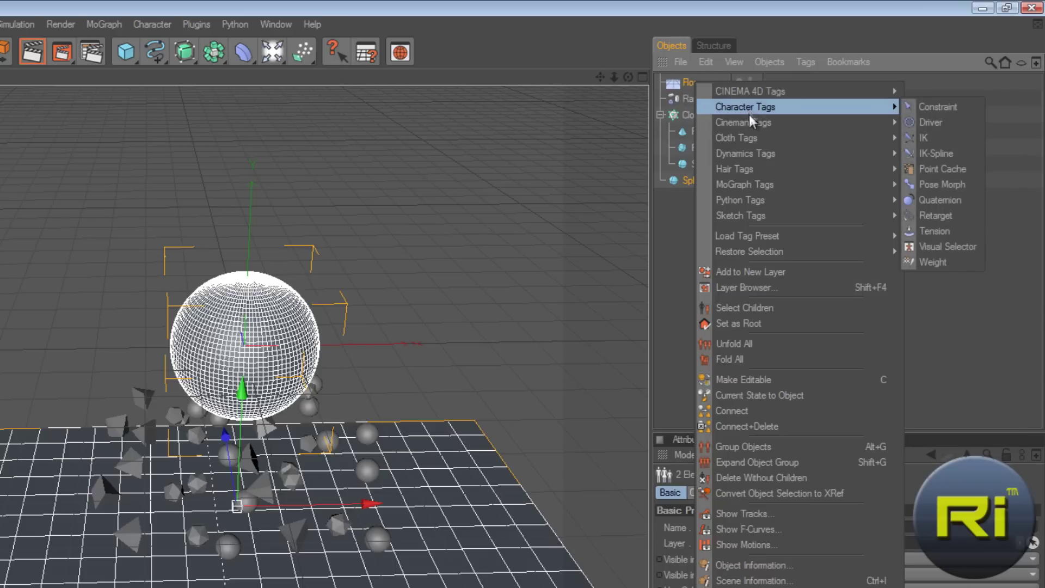
pyautogui.moveTo(752, 123)
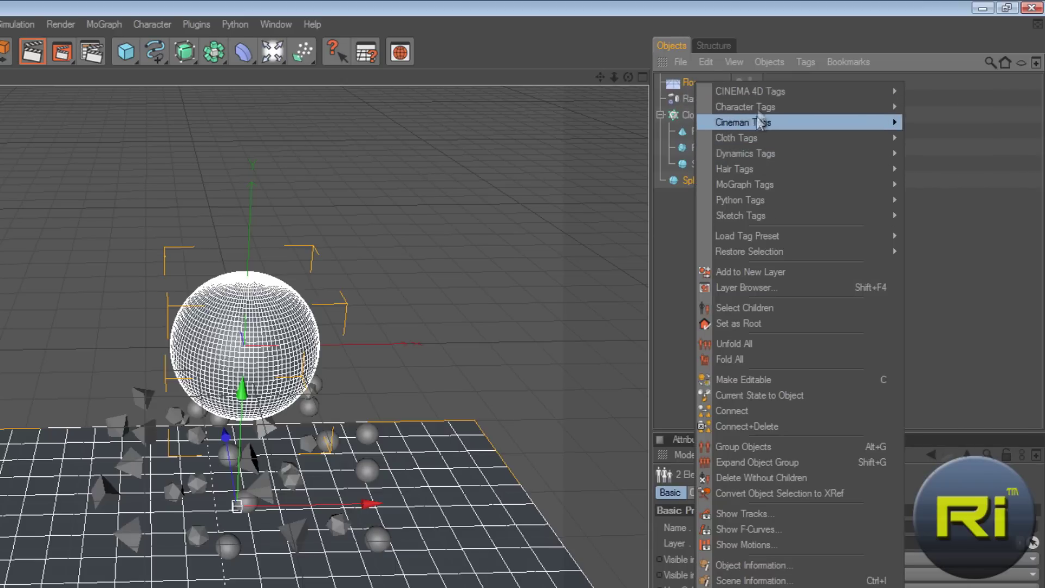
pyautogui.moveTo(770, 172)
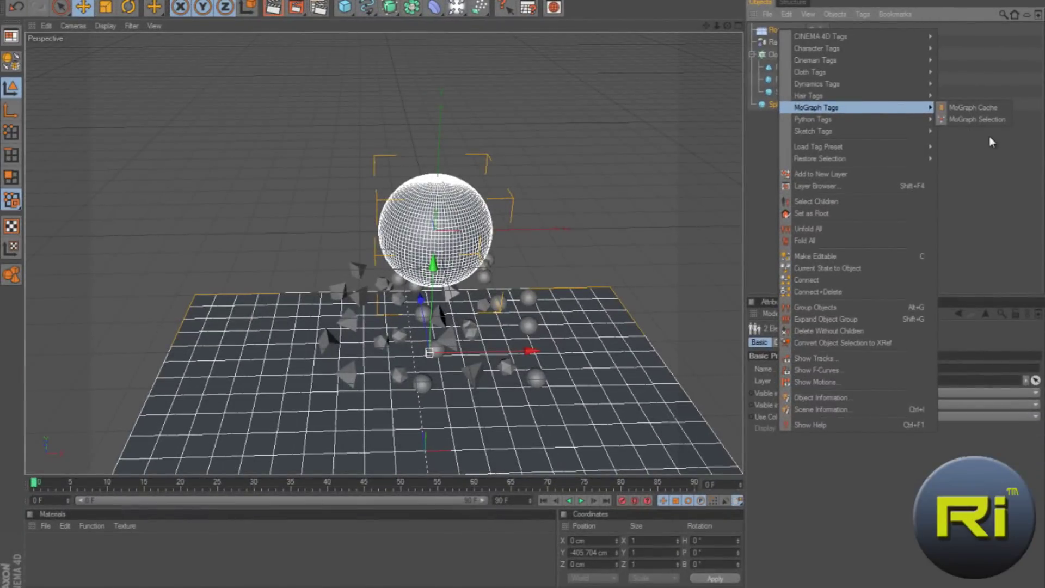
pyautogui.click(989, 137)
# Try to make the Floor and the large Sphere dynamics rigid bodies
pyautogui.click(275, 2)
pyautogui.moveTo(272, 15)
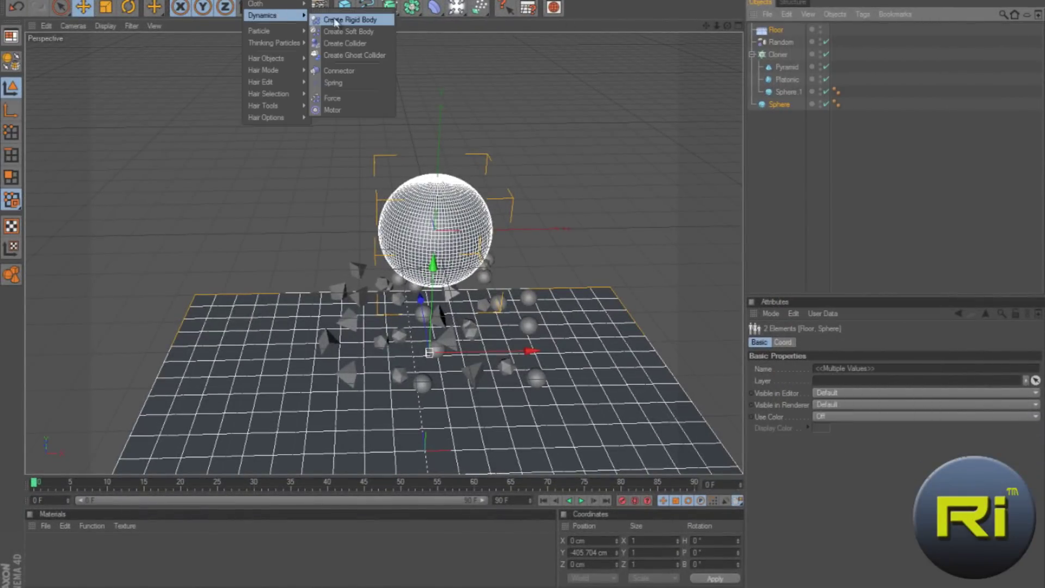
pyautogui.click(365, 20)
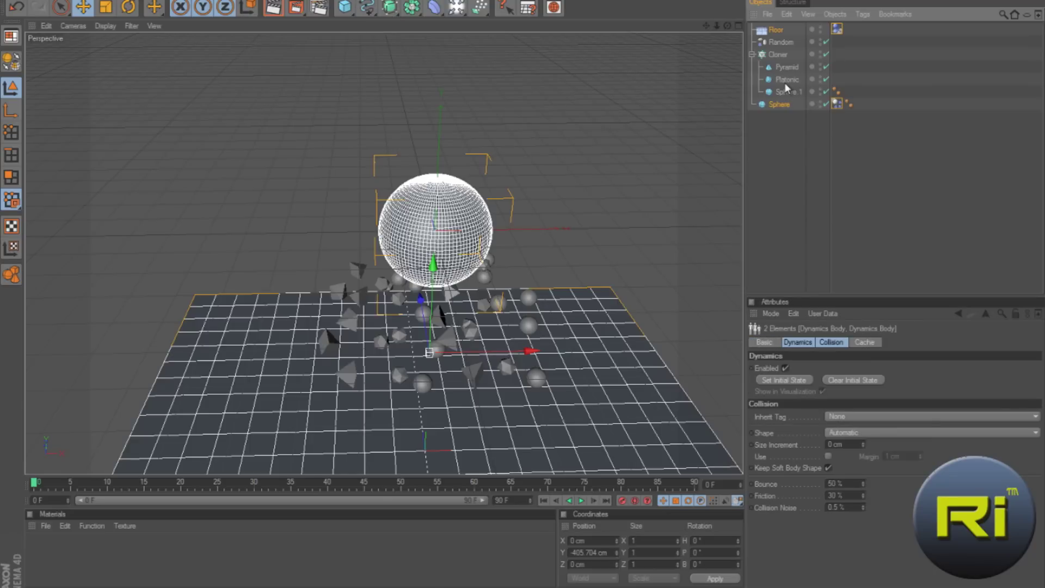
pyautogui.hotkey('ctrl', 'z')
# Make the Floor and the large Sphere dynamics colliders
pyautogui.click(275, 1)
pyautogui.moveTo(280, 16)
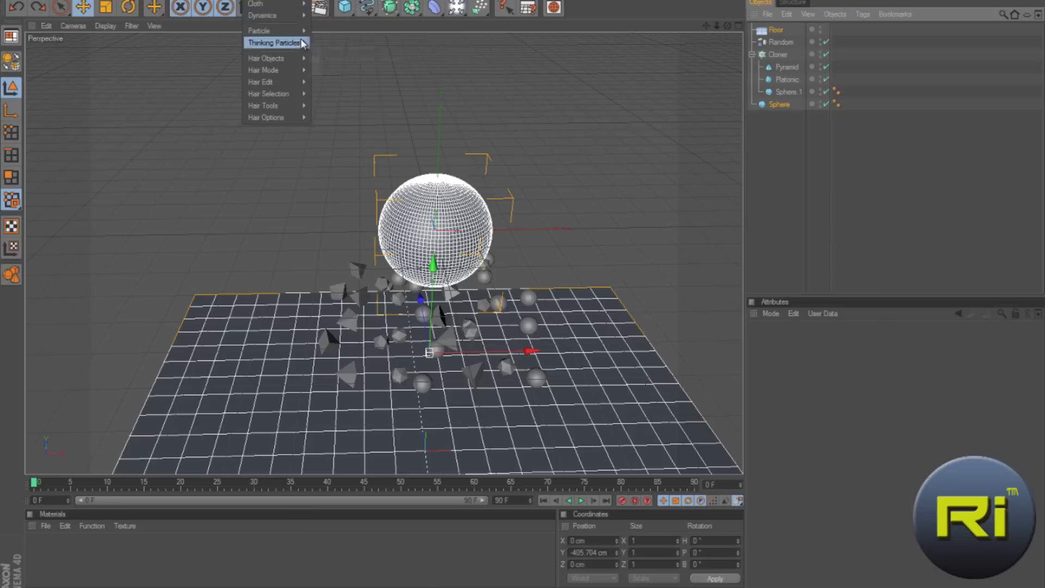
pyautogui.click(347, 43)
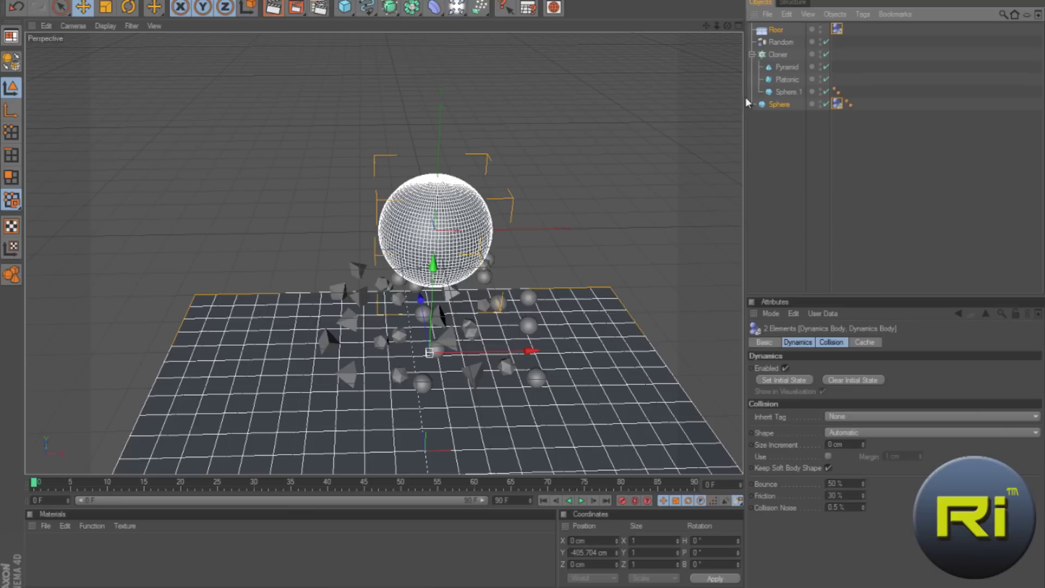
# Make the Pyramid inside the Cloner a dynamics rigid body
pyautogui.click(787, 68)
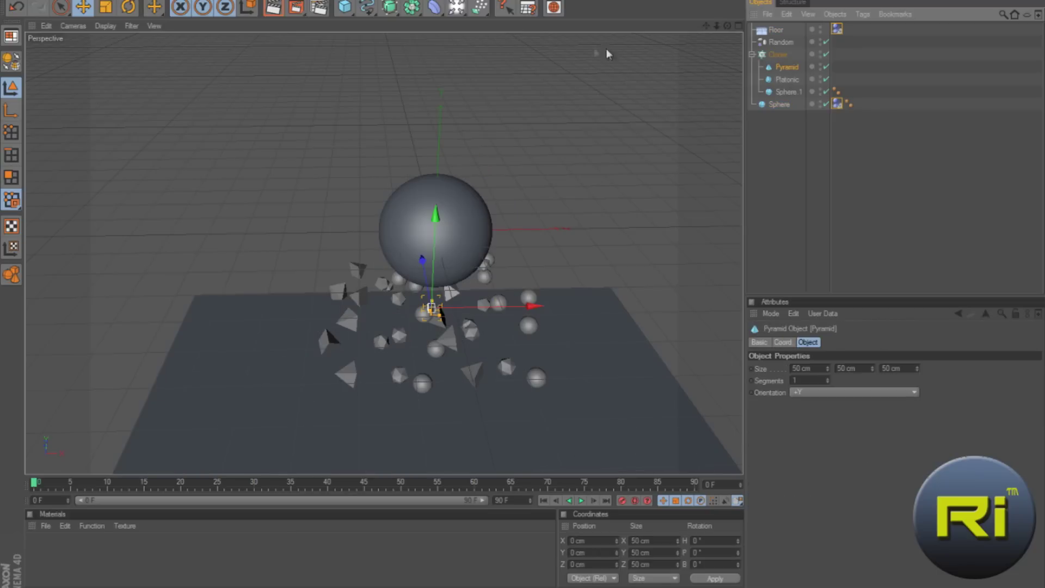
pyautogui.click(264, 1)
pyautogui.moveTo(277, 15)
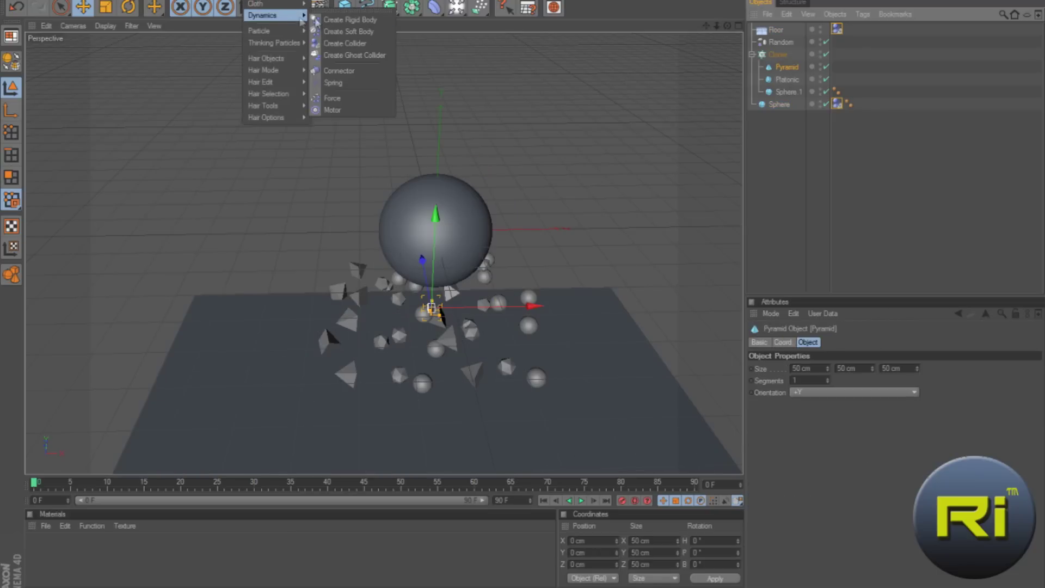
pyautogui.click(344, 21)
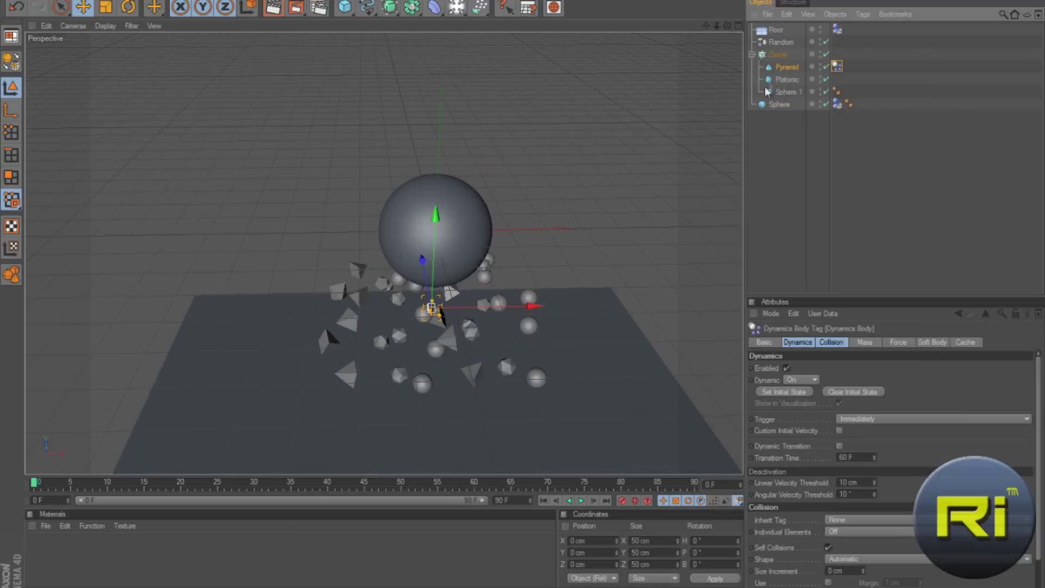
# Make the Platonic inside the Cloner a dynamics rigid body
pyautogui.click(786, 79)
pyautogui.click(256, 1)
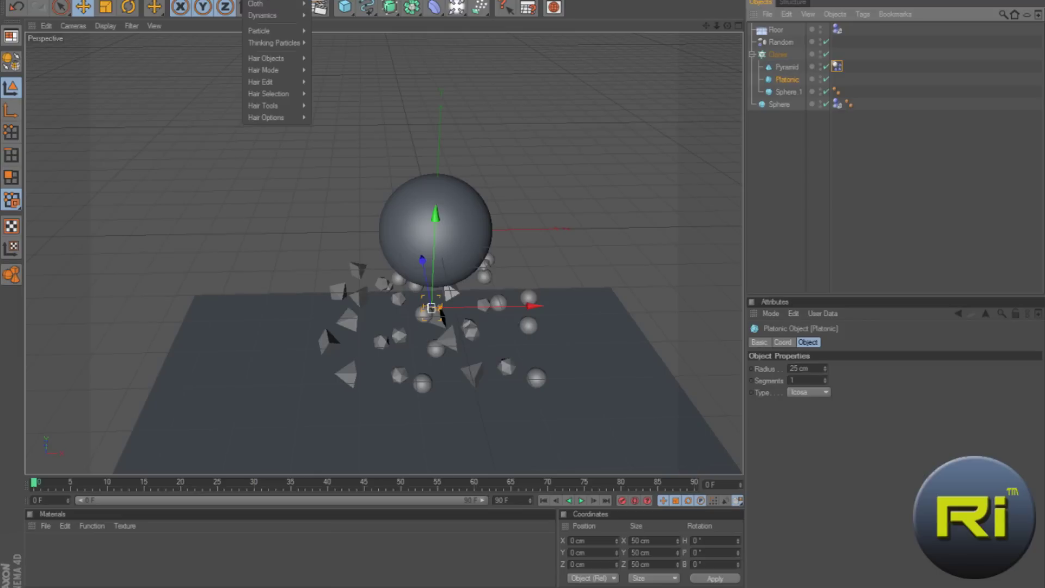
pyautogui.moveTo(275, 15)
pyautogui.click(359, 20)
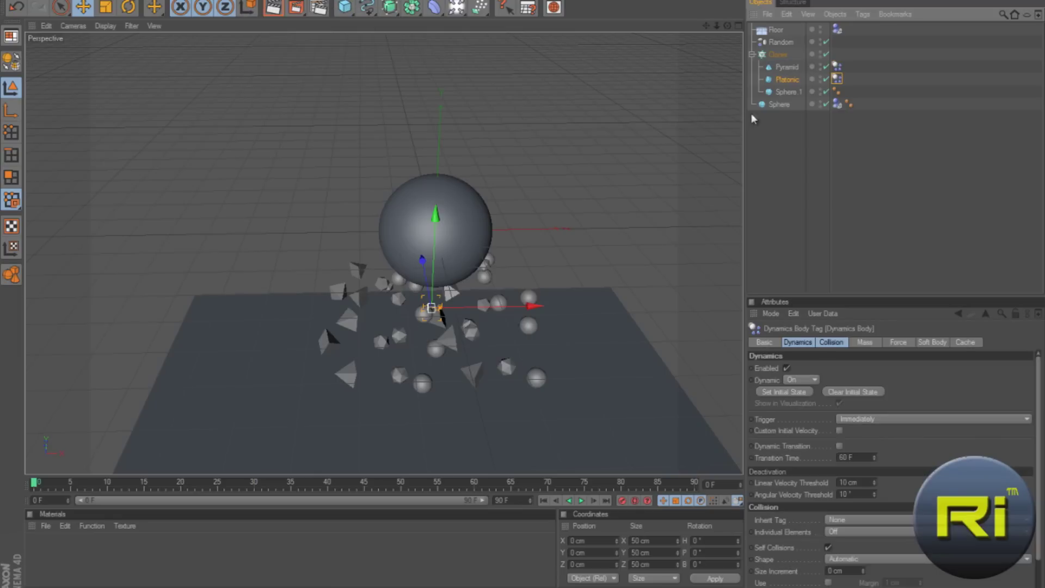
# Make the small Sphere 1 inside the Cloner a dynamics rigid body
pyautogui.click(790, 91)
pyautogui.click(255, 1)
pyautogui.moveTo(275, 15)
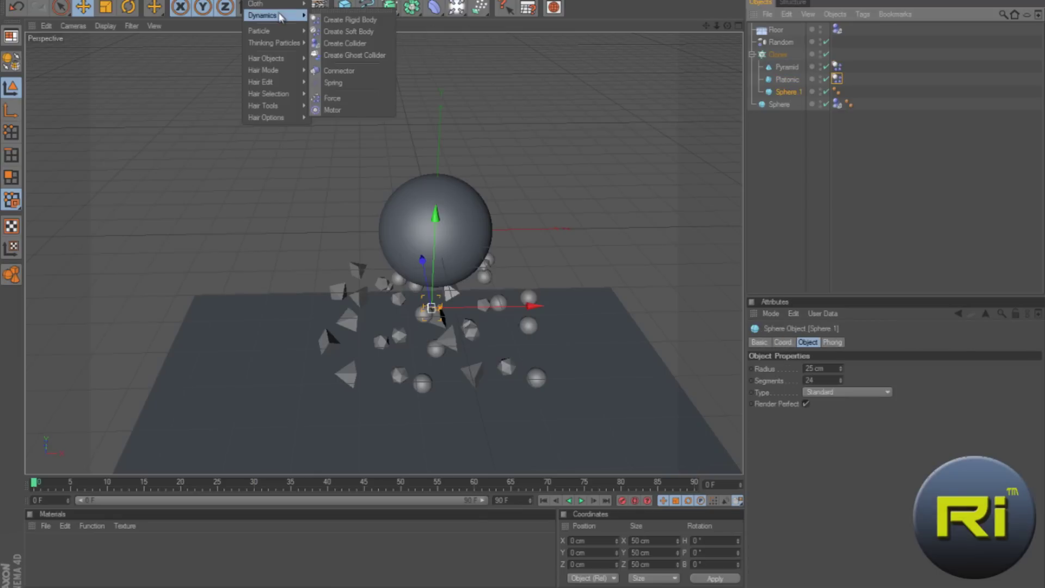
pyautogui.click(354, 21)
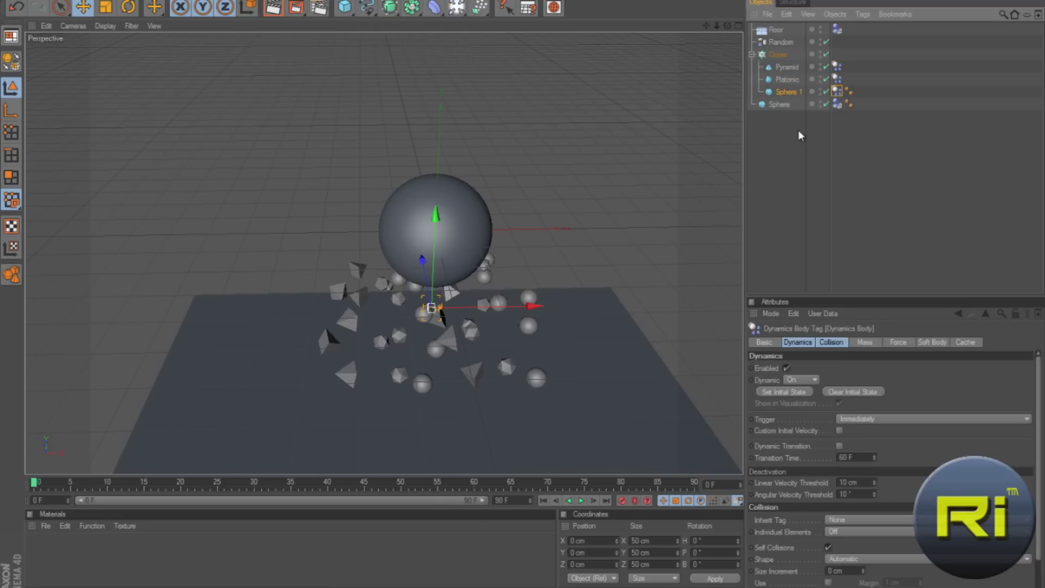
pyautogui.scroll(-5, 473, 335)
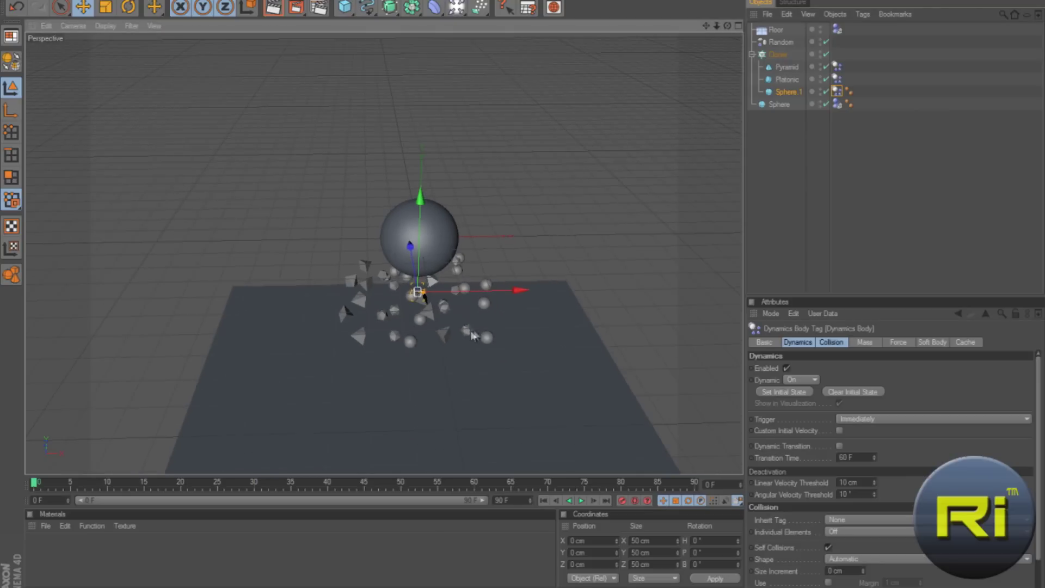
# Play the dynamics simulation to watch the clones fall onto the floor, and return the timeline to frame 0
pyautogui.press('Return')
pyautogui.press('Return')
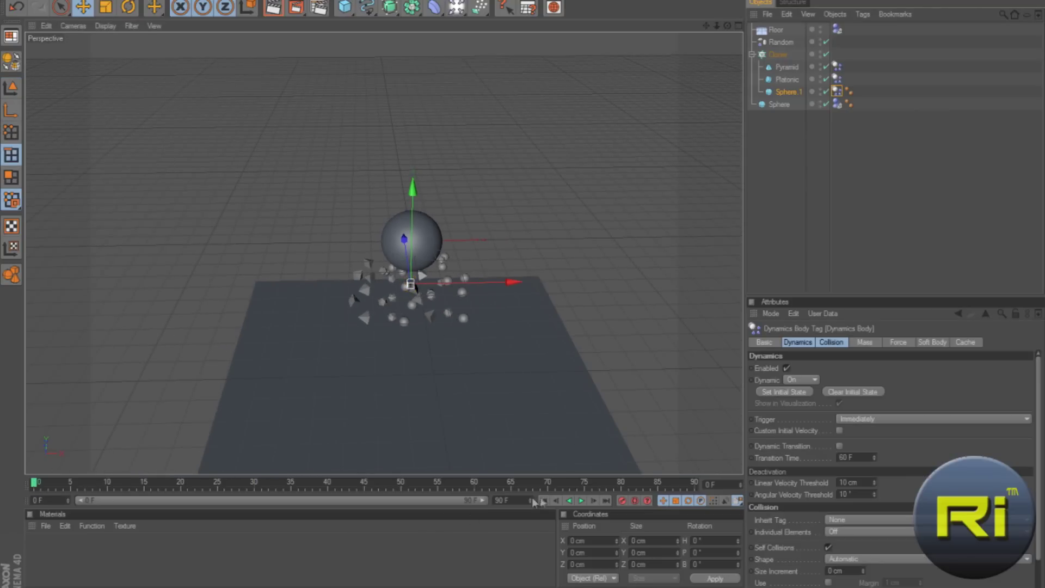
pyautogui.click(581, 501)
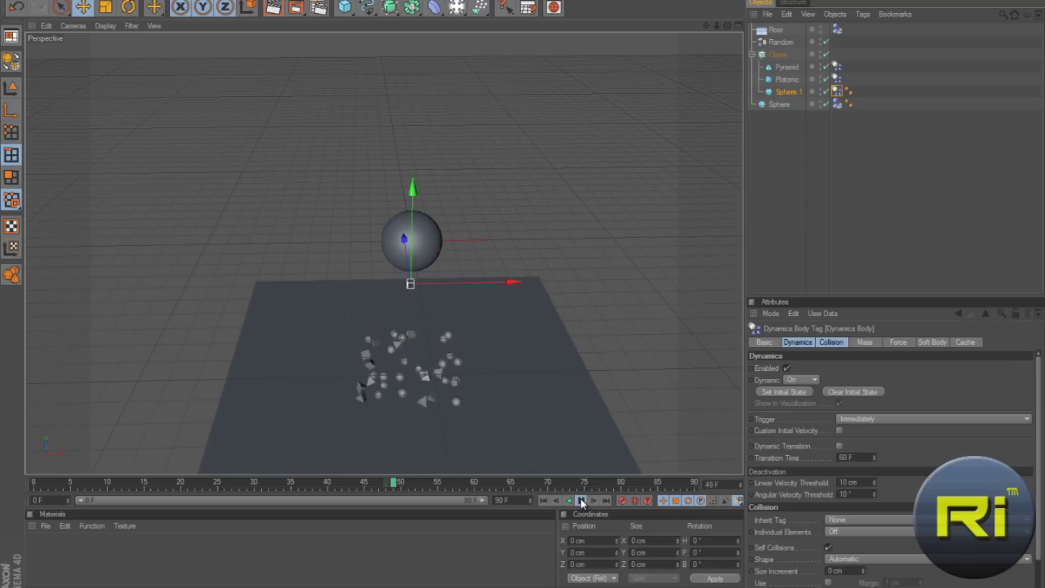
pyautogui.click(580, 499)
pyautogui.moveTo(511, 483); pyautogui.dragTo(386, 482)
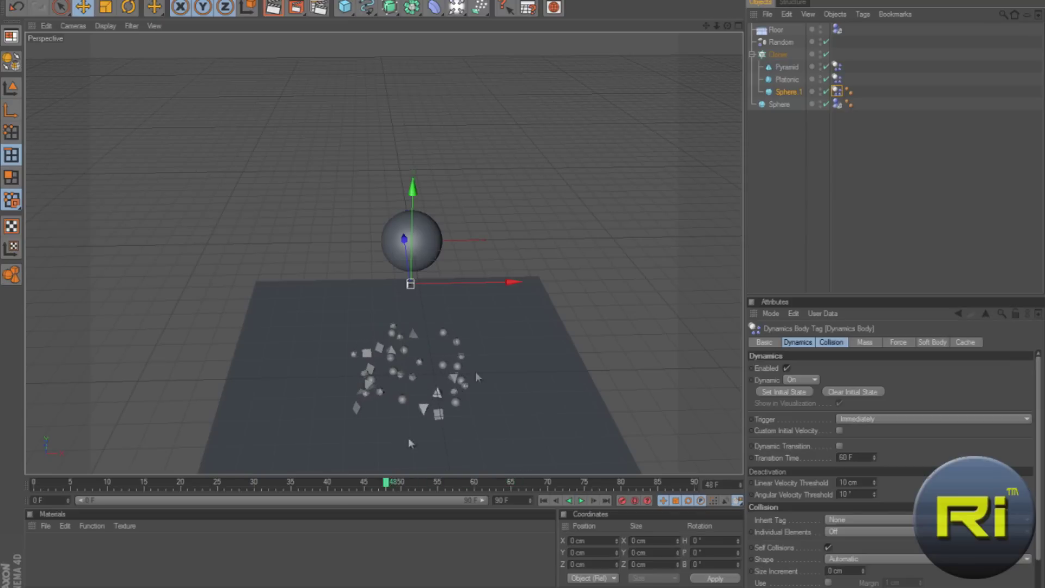
pyautogui.click(789, 55)
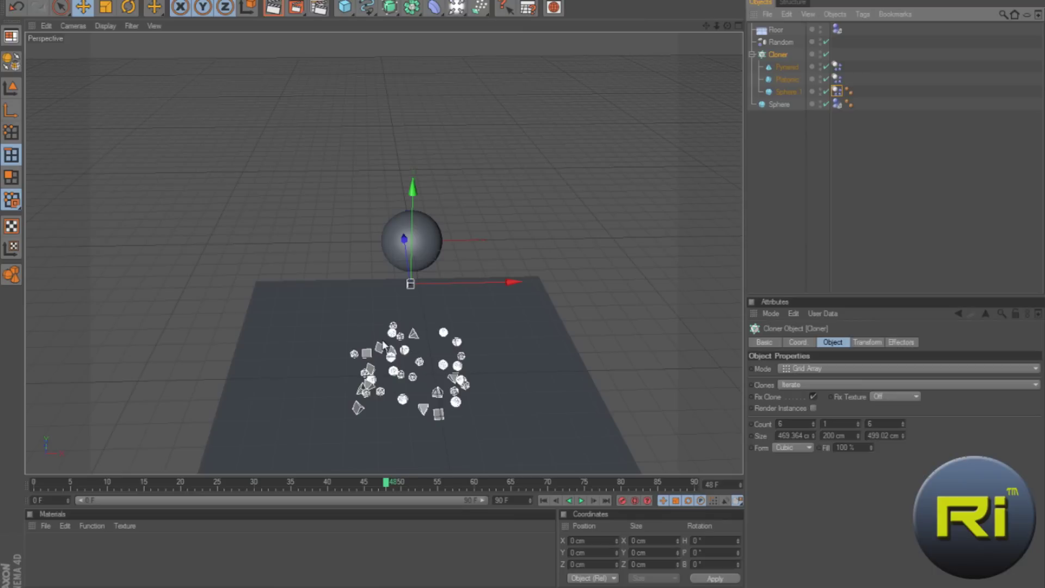
pyautogui.moveTo(389, 483); pyautogui.dragTo(33, 483)
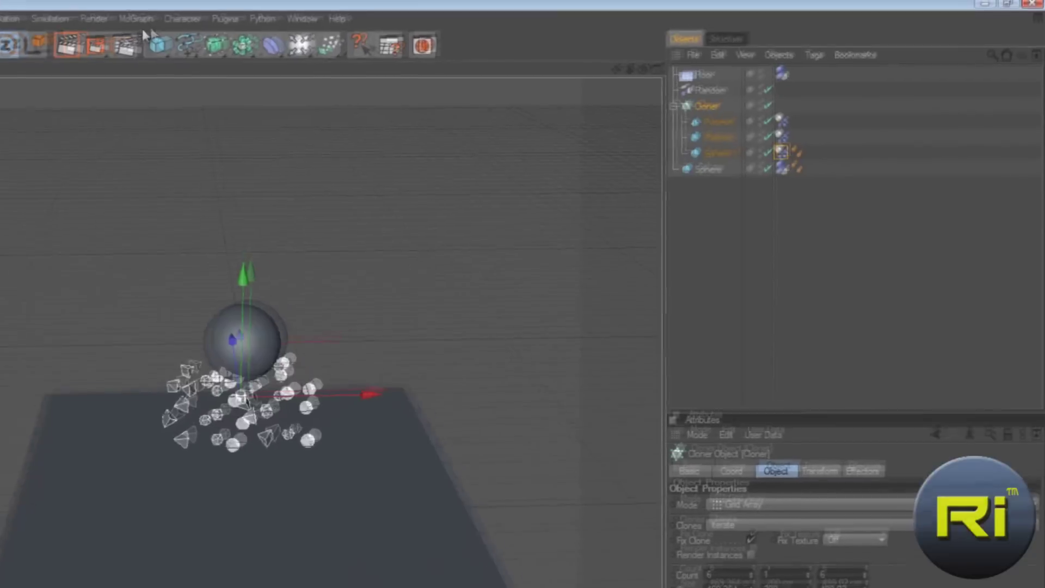
# Add an Attractor particle force to the scene with the Cloner selected
pyautogui.click(107, 26)
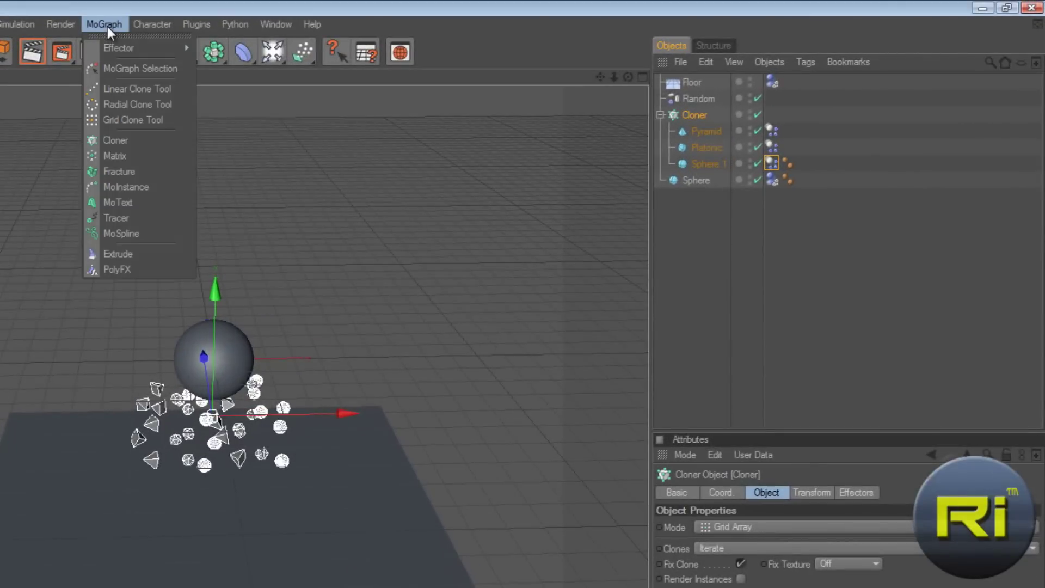
pyautogui.click(293, 6)
pyautogui.click(306, 54)
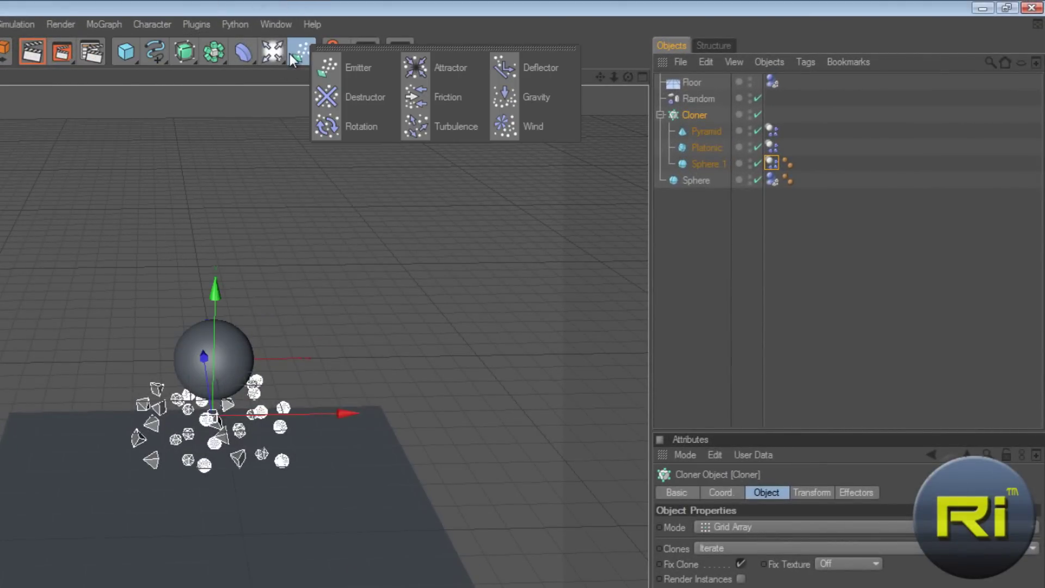
pyautogui.click(427, 66)
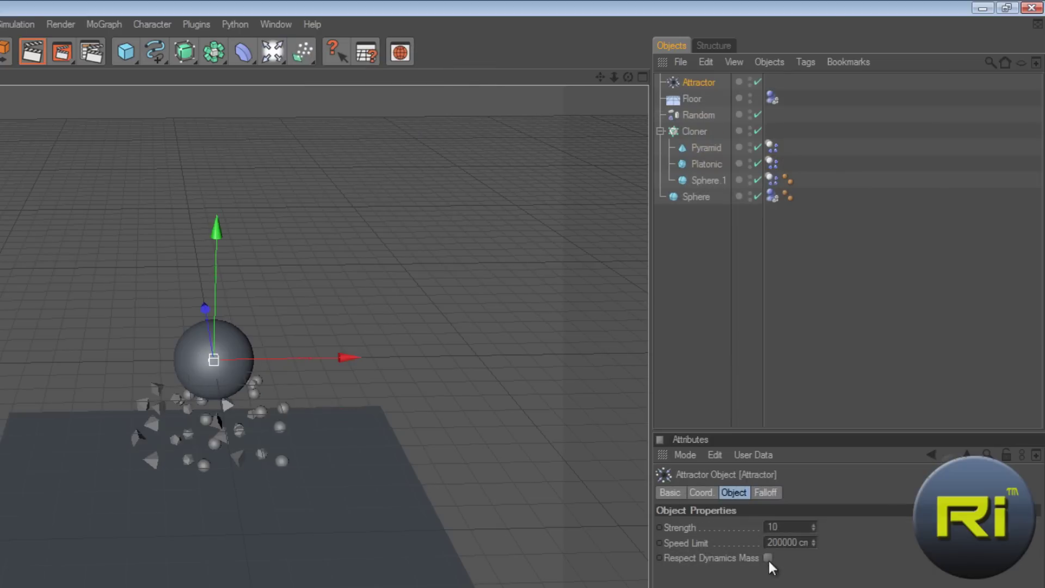
# Set the Attractor's strength to 12000
pyautogui.click(789, 527)
pyautogui.press('BackSpace')
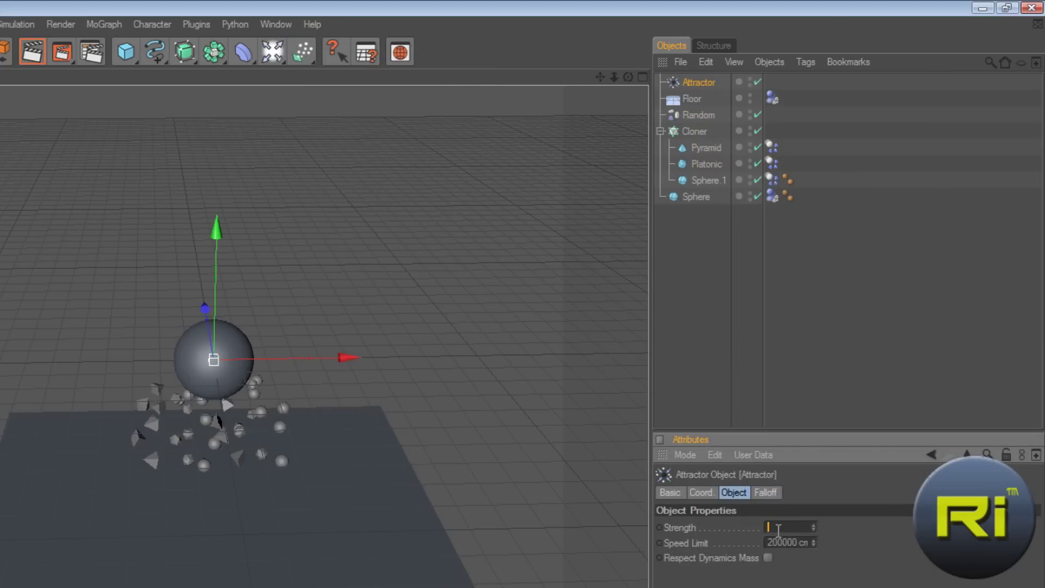
pyautogui.write('2000')
pyautogui.press('BackSpace')
pyautogui.press('Return')
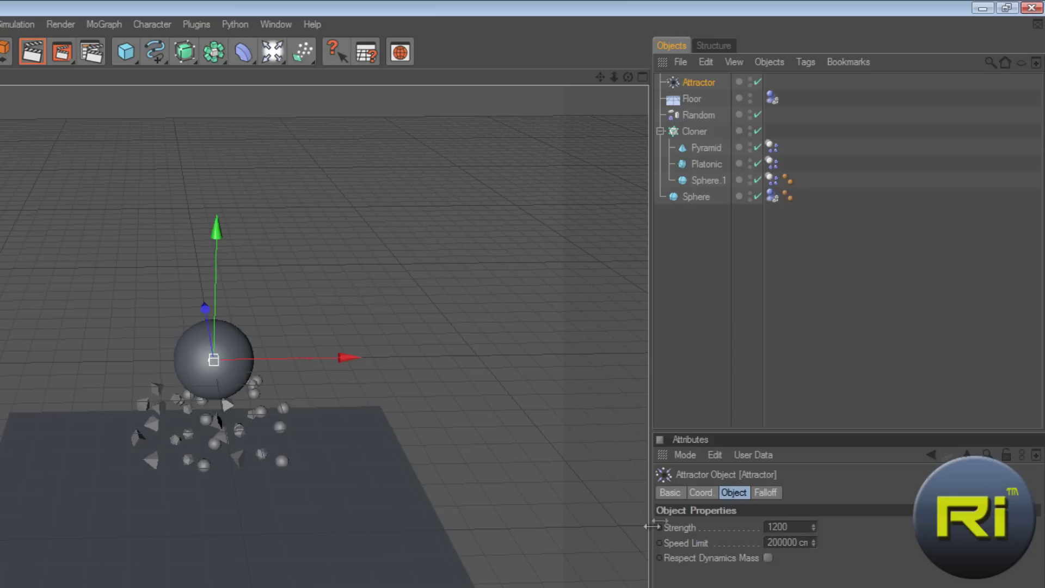
pyautogui.click(793, 527)
pyautogui.write('0')
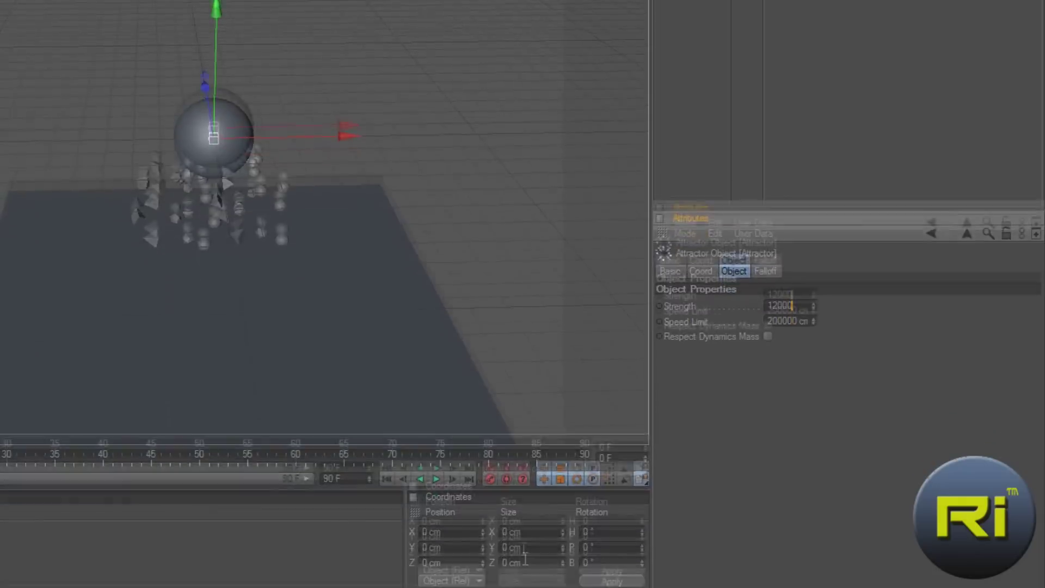
pyautogui.click(510, 484)
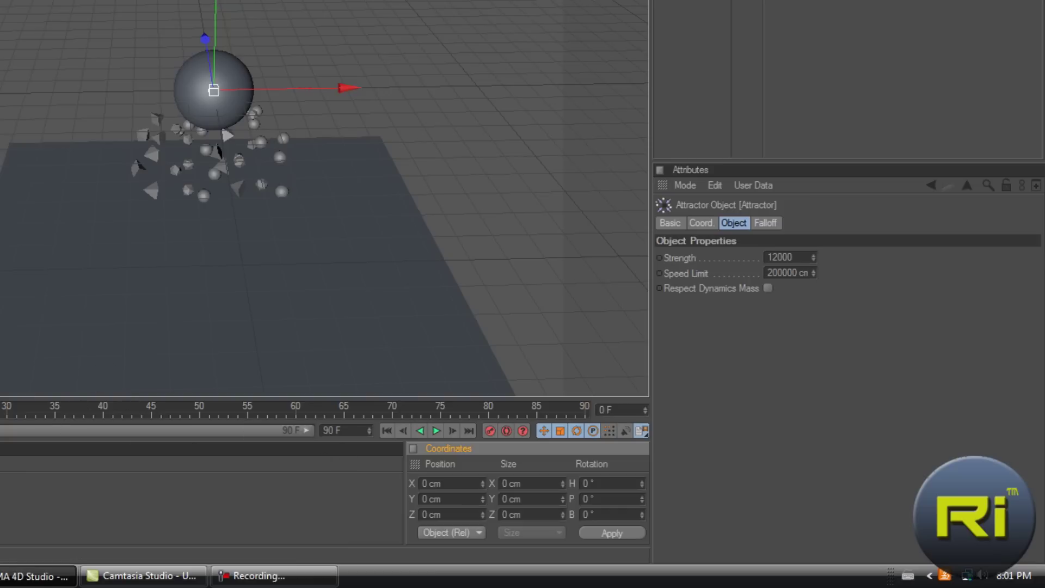
# Play the simulation with the Attractor active, stop at frame 45, and render a close-up preview of the large sphere and clones
pyautogui.click(435, 430)
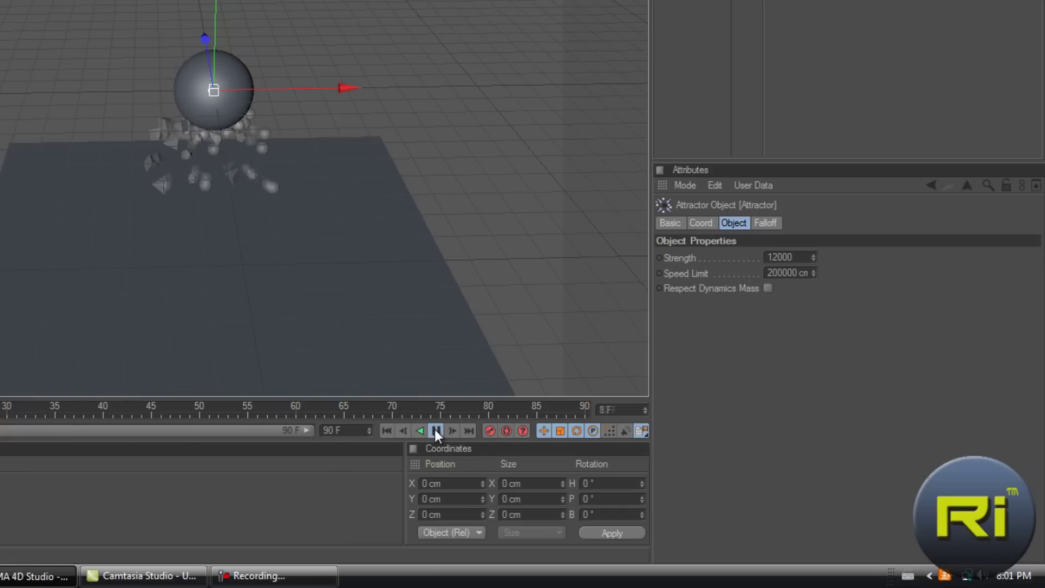
pyautogui.click(436, 431)
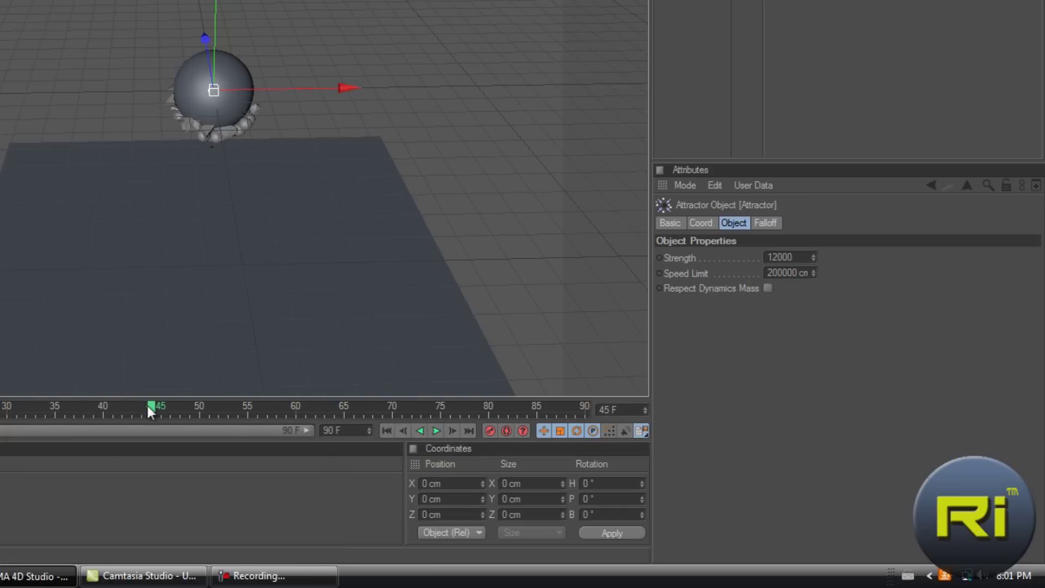
pyautogui.moveTo(727, 10); pyautogui.dragTo(743, 128)
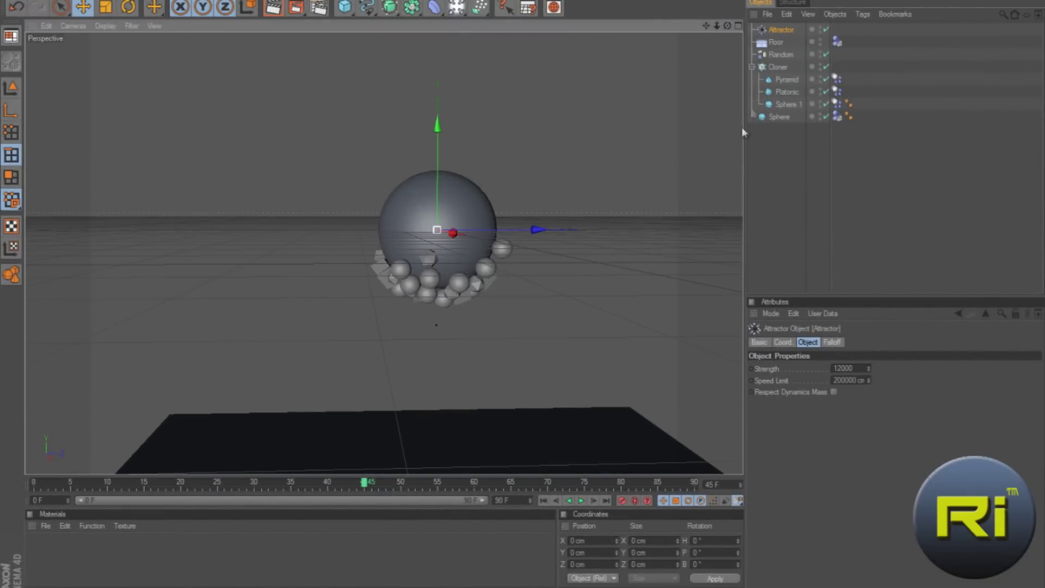
pyautogui.moveTo(717, 24); pyautogui.dragTo(523, 285)
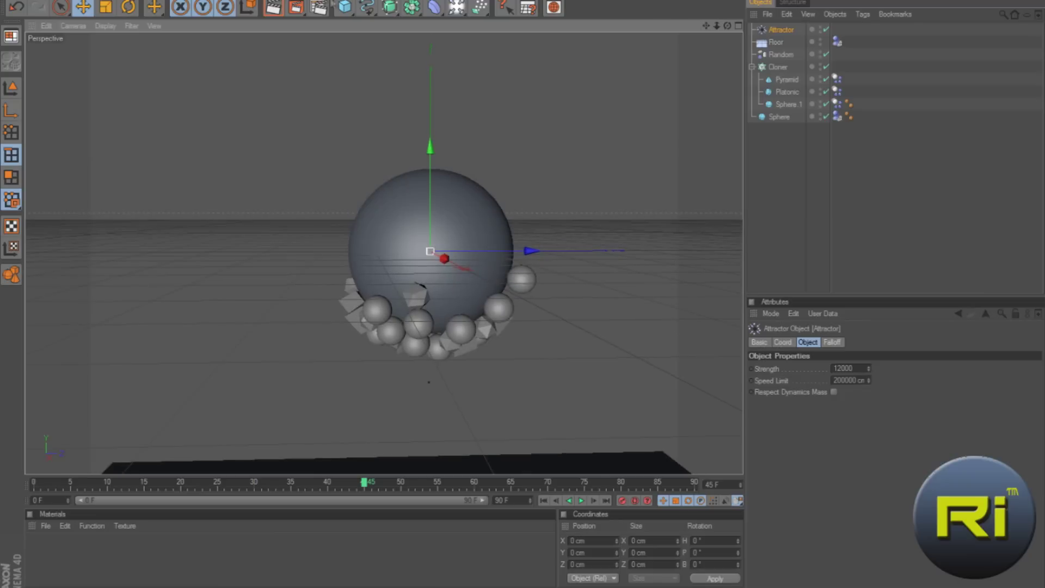
pyautogui.click(273, 7)
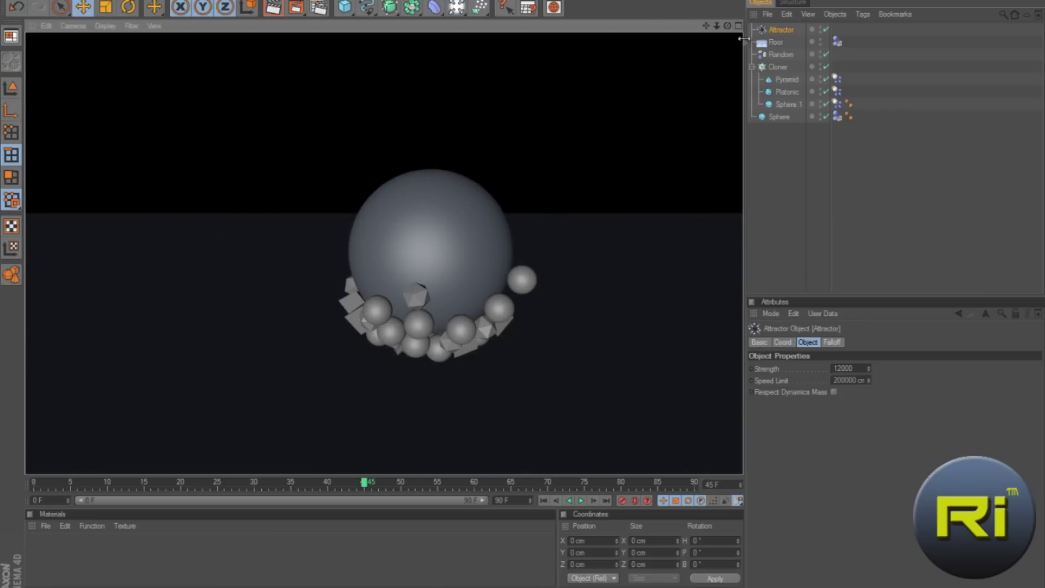
# Add a Compositing tag to the Floor and disable Seen by Camera
pyautogui.moveTo(727, 26); pyautogui.dragTo(728, 54)
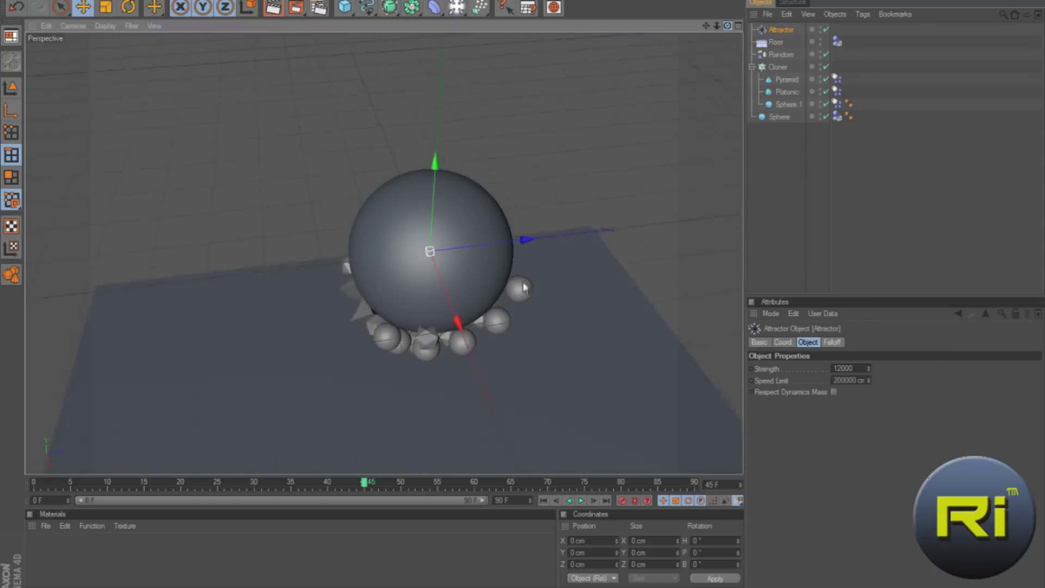
pyautogui.rightClick(771, 45)
pyautogui.moveTo(814, 49)
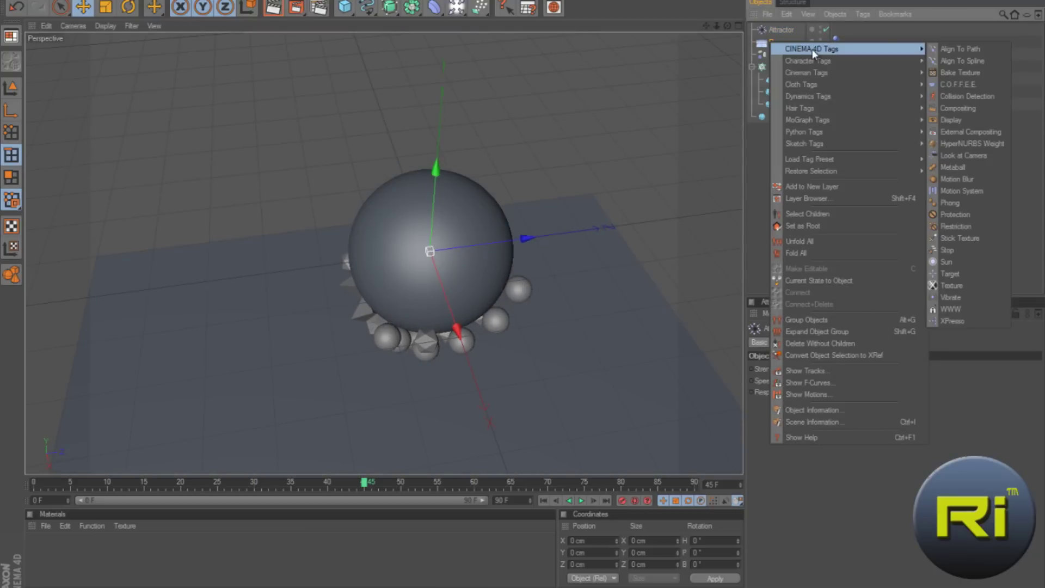
pyautogui.click(976, 110)
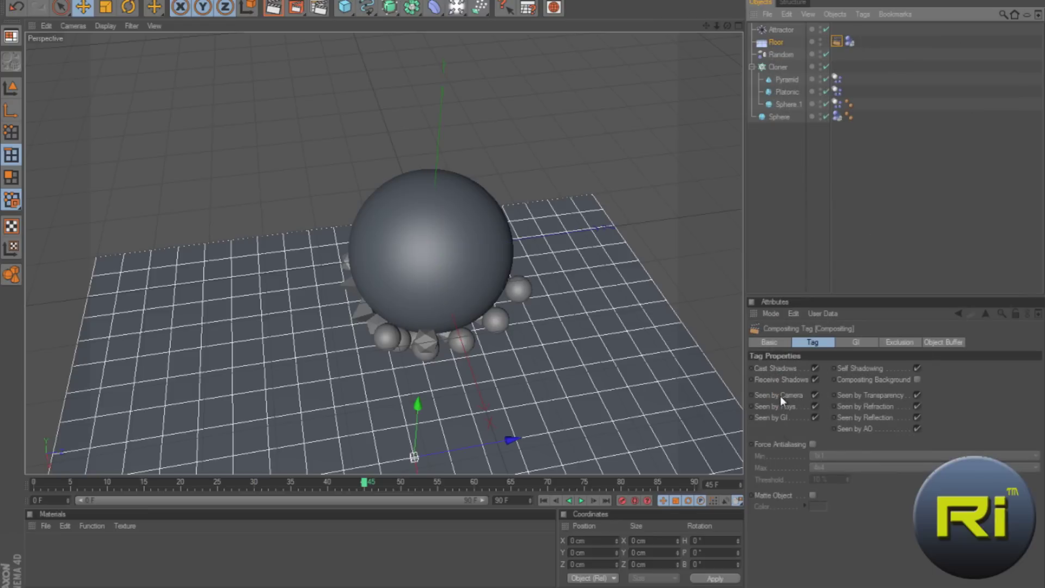
pyautogui.click(815, 395)
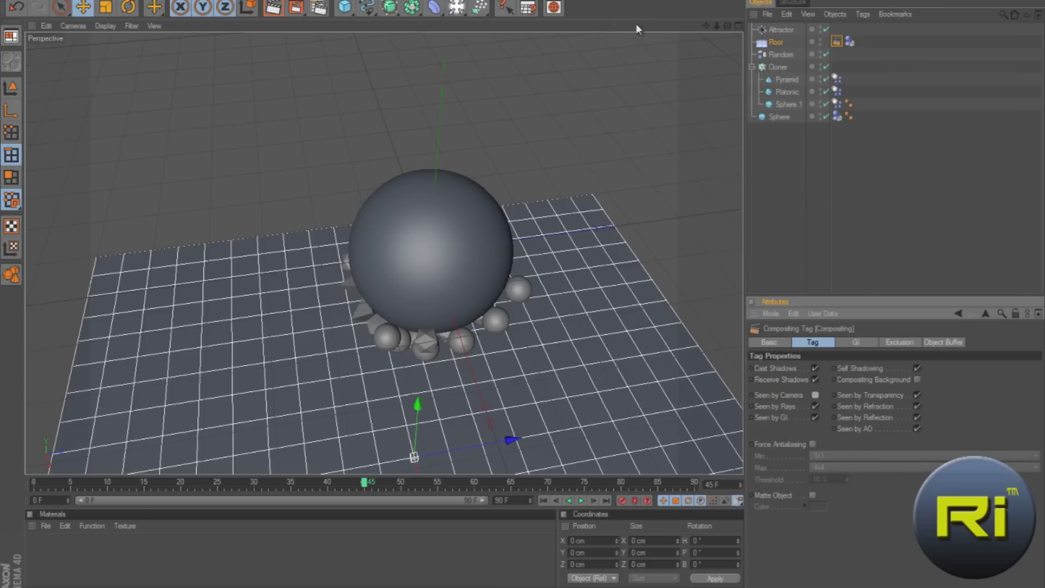
# Render a preview of the scene to check the Floor's camera visibility
pyautogui.moveTo(728, 25); pyautogui.dragTo(707, 25)
pyautogui.click(274, 7)
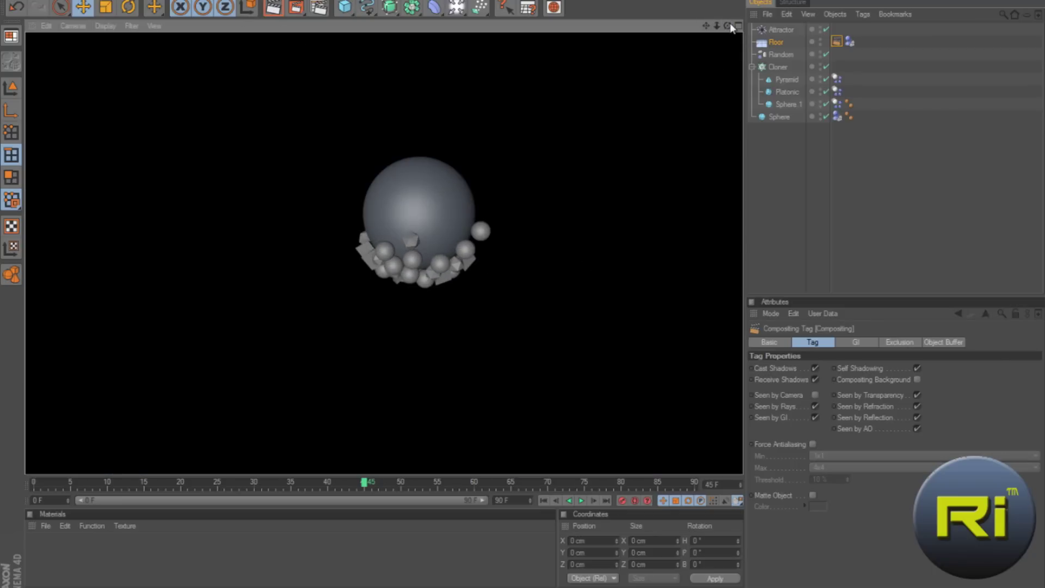
pyautogui.moveTo(728, 26); pyautogui.dragTo(525, 285)
# Add a Light and position it above the large sphere, out to its side and toward the viewer
pyautogui.moveTo(457, 8); pyautogui.dragTo(479, 19)
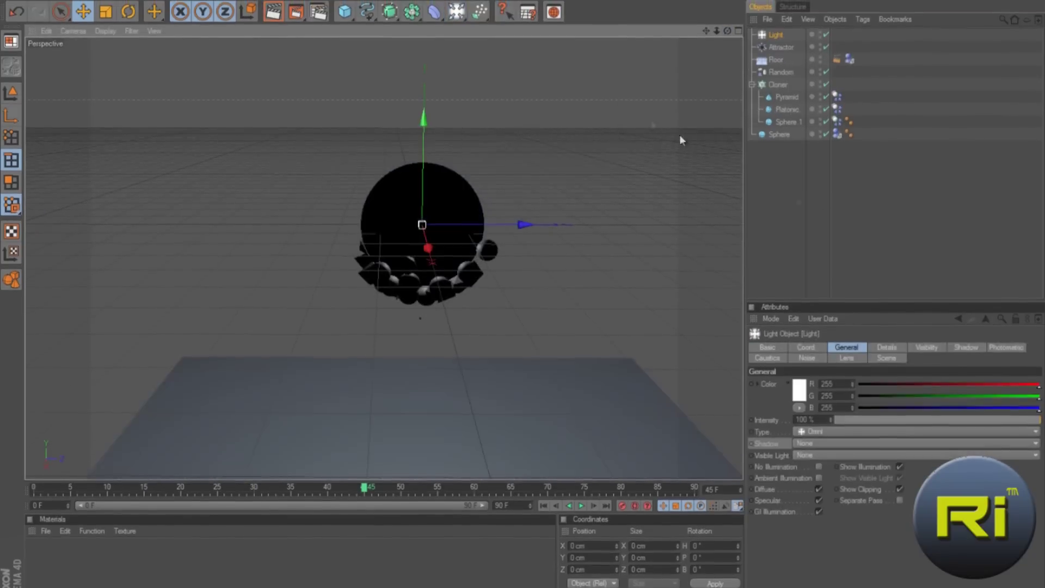
pyautogui.moveTo(423, 123); pyautogui.dragTo(424, 18)
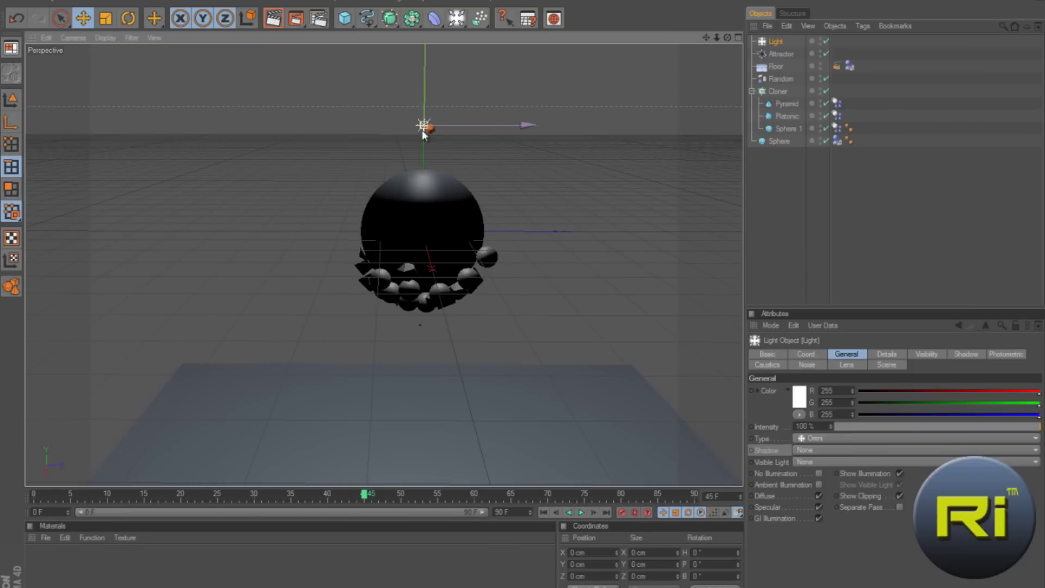
pyautogui.moveTo(437, 128); pyautogui.dragTo(507, 310)
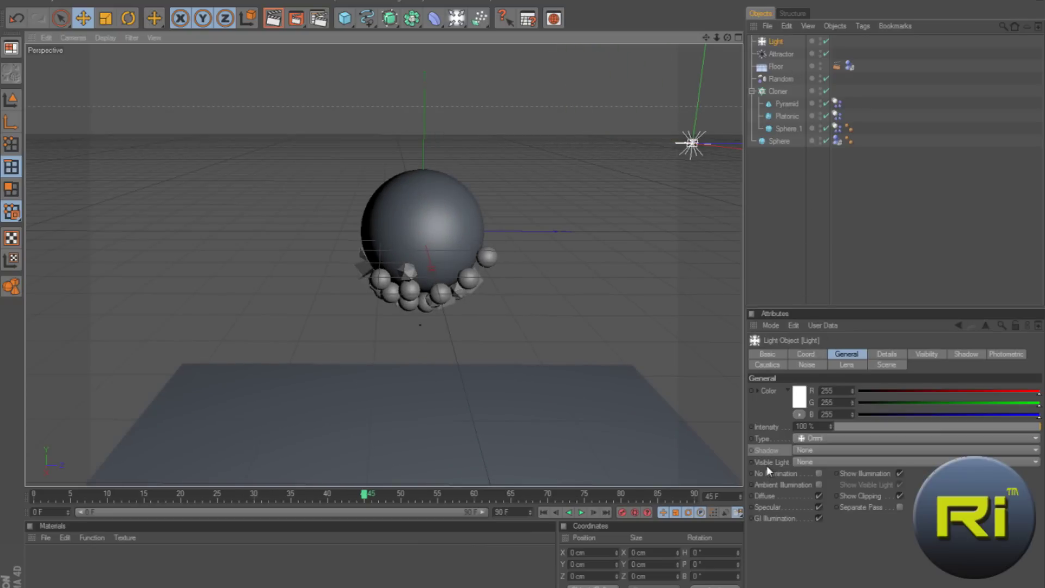
# Set the Light's shadow type to Shadow Maps (Soft) and render a preview of the scene
pyautogui.click(815, 450)
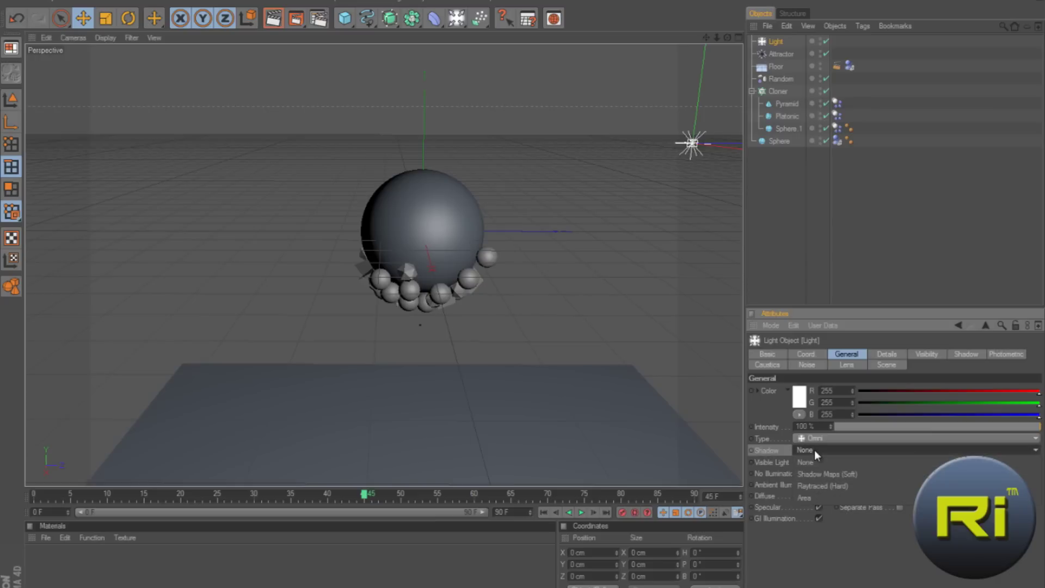
pyautogui.click(836, 475)
pyautogui.click(273, 20)
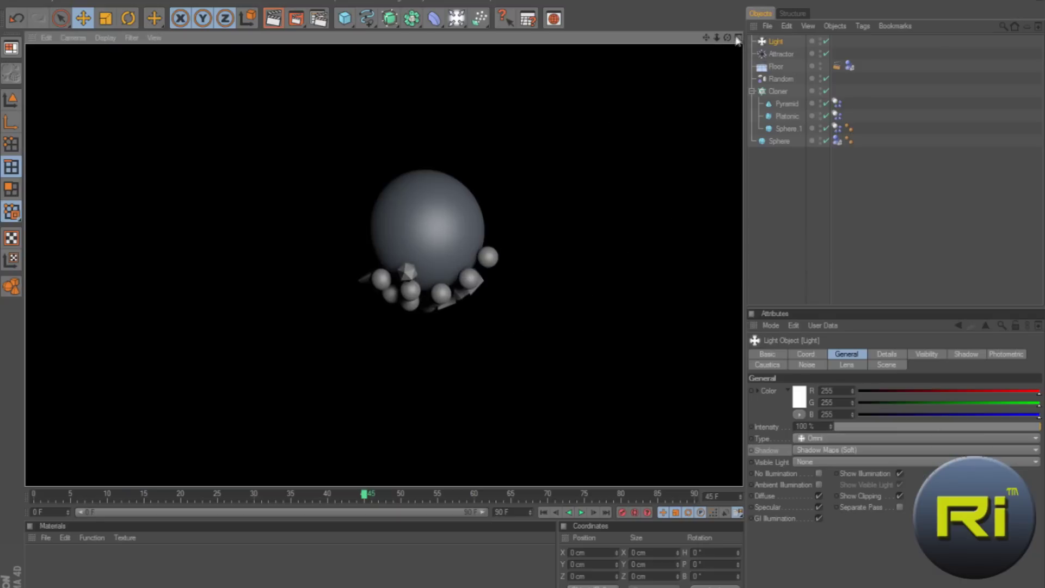
pyautogui.moveTo(727, 37); pyautogui.dragTo(639, 253)
# Create a new material and set its color to pure red (RGB 255, 0, 0)
pyautogui.click(175, 549)
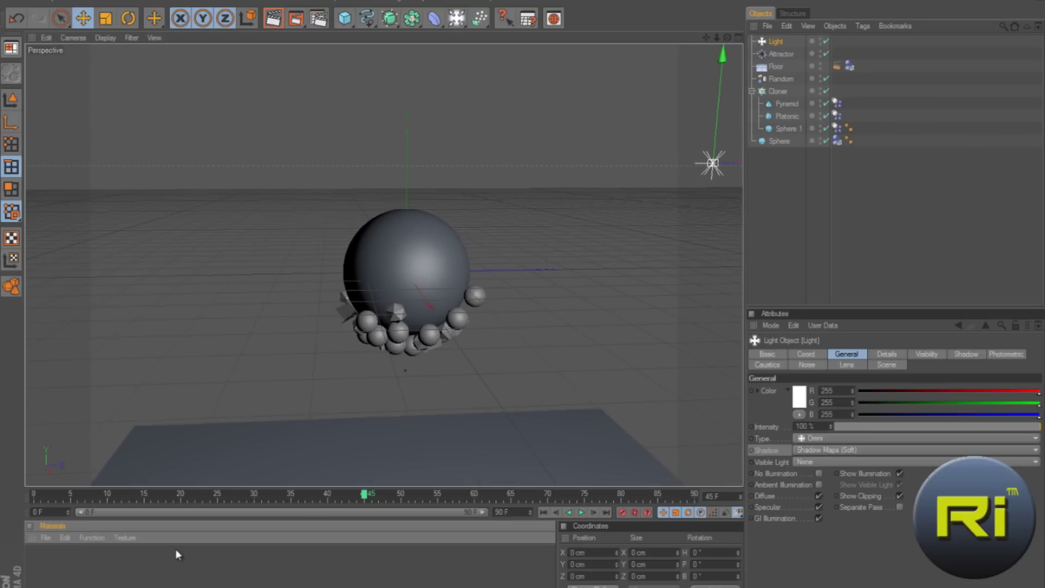
pyautogui.doubleClick(49, 569)
pyautogui.doubleClick(40, 561)
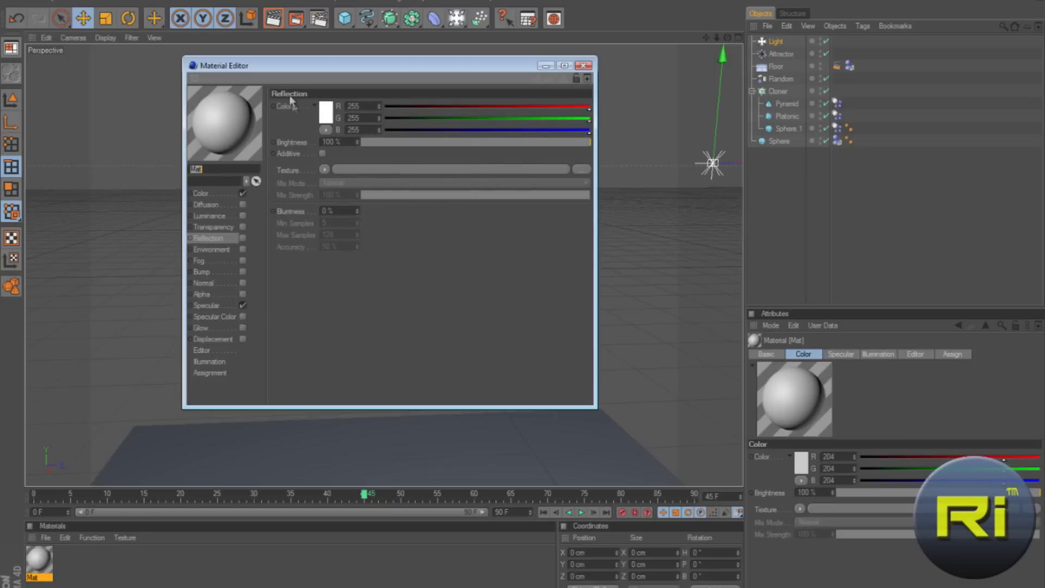
pyautogui.click(227, 195)
pyautogui.click(325, 112)
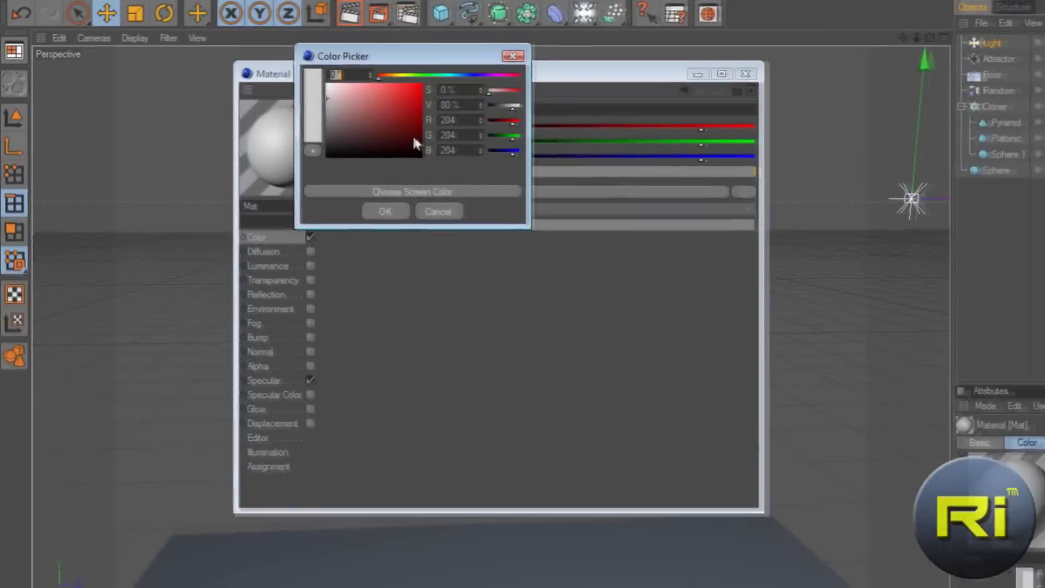
pyautogui.moveTo(320, 113); pyautogui.dragTo(386, 65)
pyautogui.click(393, 217)
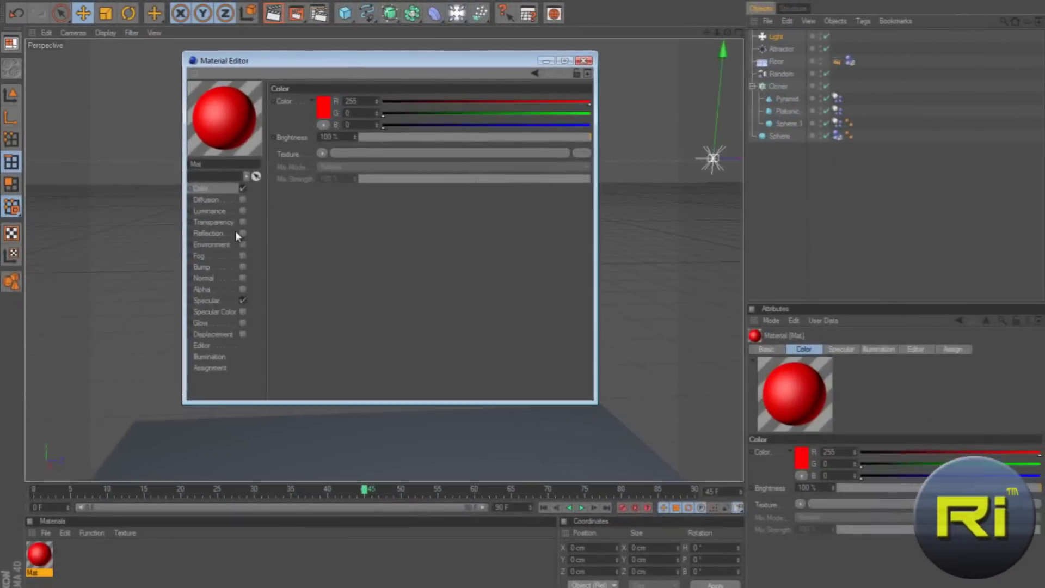
# Enable the red material's Reflection with a Fresnel texture and apply the material to Sphere 1 in the Cloner
pyautogui.click(316, 301)
pyautogui.click(243, 233)
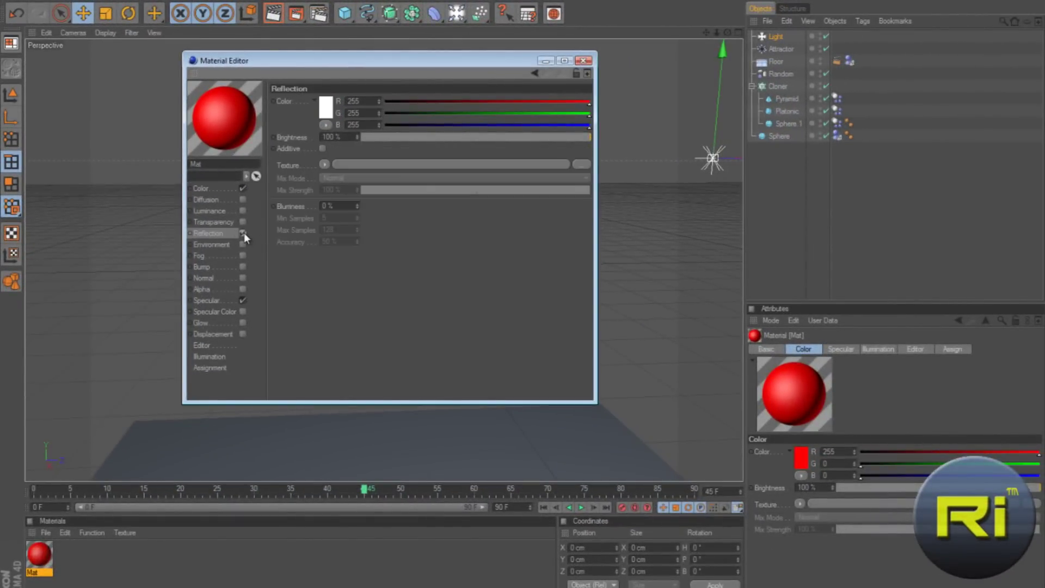
pyautogui.click(325, 165)
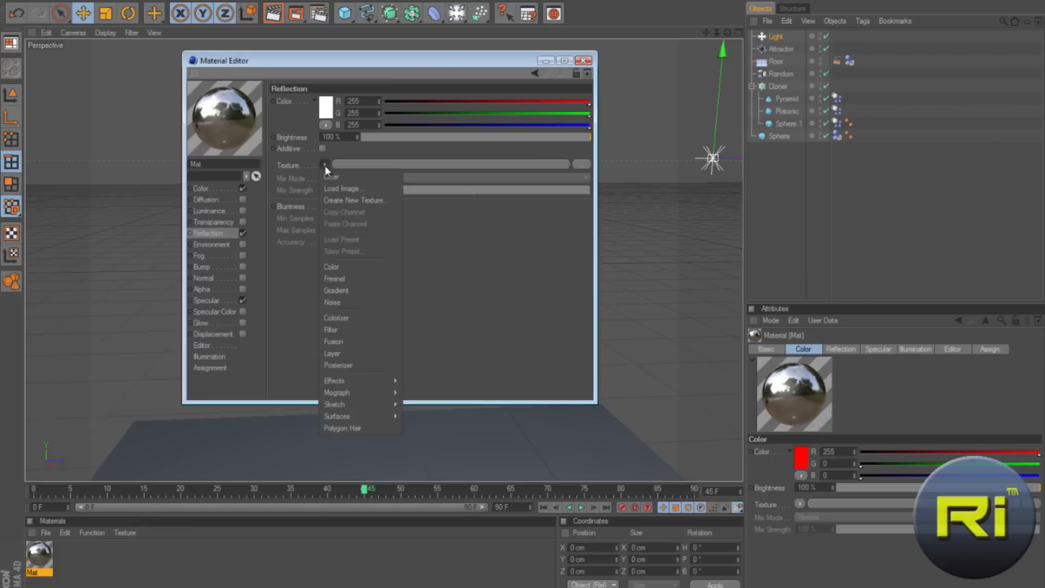
pyautogui.click(333, 279)
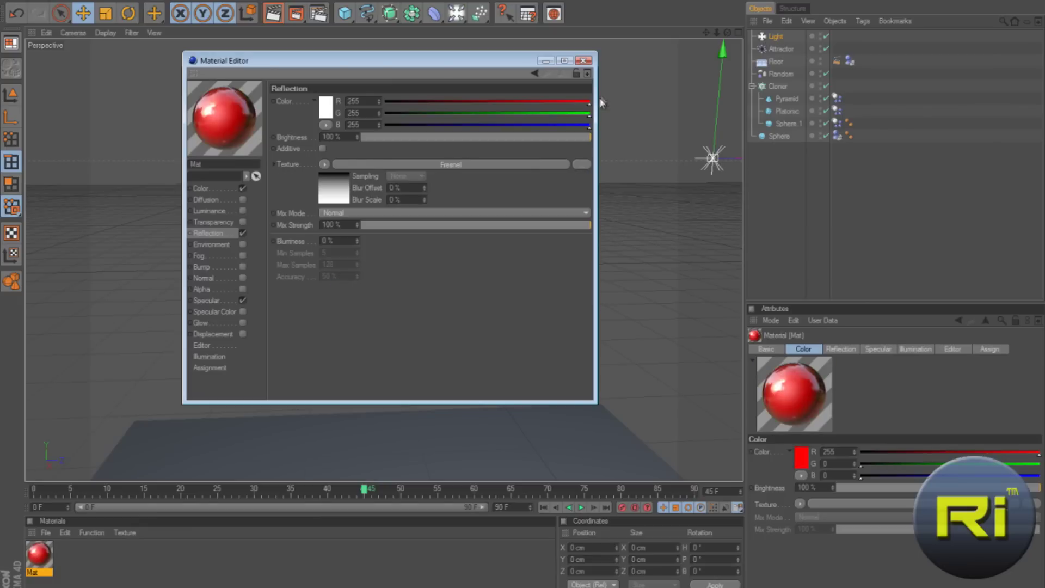
pyautogui.click(583, 60)
pyautogui.moveTo(47, 555); pyautogui.dragTo(793, 126)
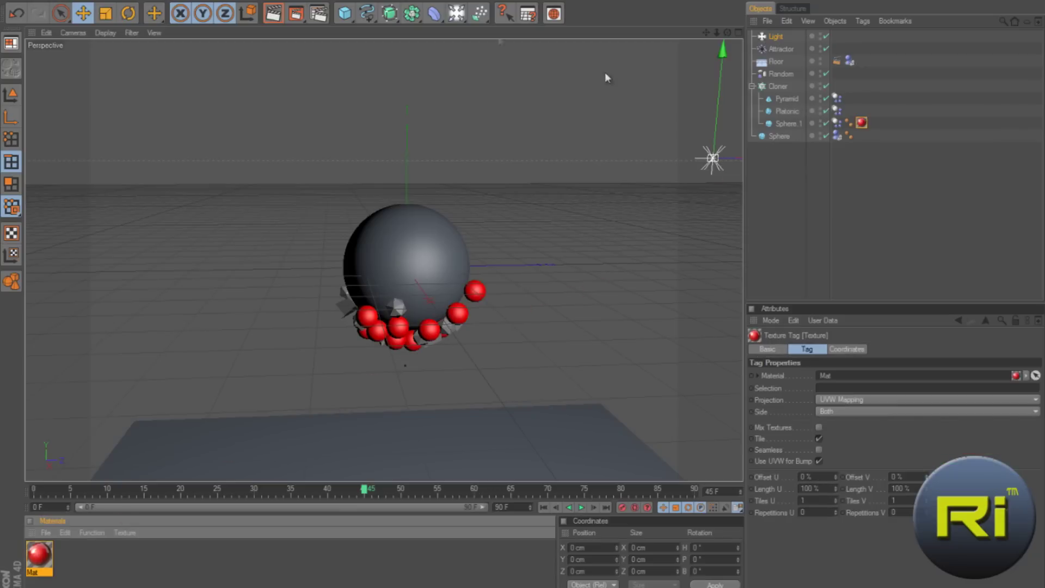
# Render a close-up preview of the large sphere and the red clones to check the reflective material
pyautogui.click(273, 13)
pyautogui.keyDown('alt'); pyautogui.moveTo(472, 262); pyautogui.dragTo(773, 35, button='right'); pyautogui.keyUp('alt')
pyautogui.moveTo(707, 32); pyautogui.dragTo(697, 0)
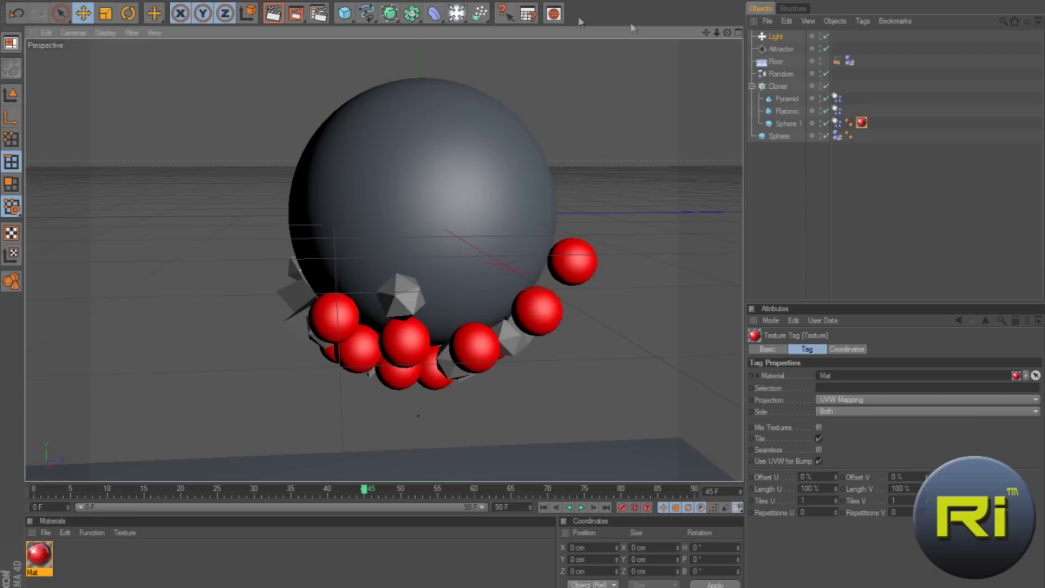
pyautogui.click(271, 13)
pyautogui.click(273, 13)
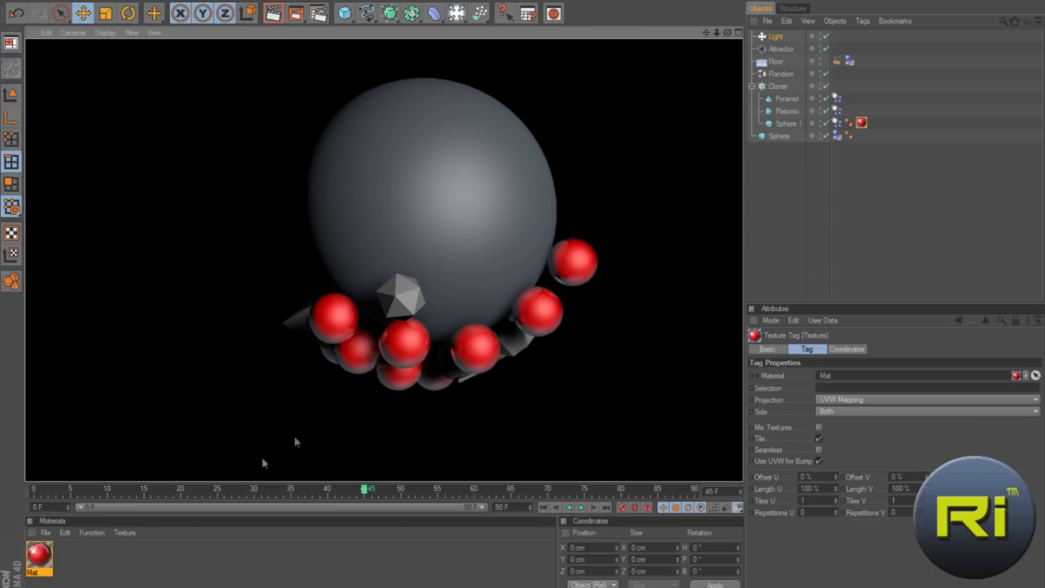
# Duplicate the red reflective material and set the copy's color to black (RGB 0, 0, 0)
pyautogui.click(40, 558)
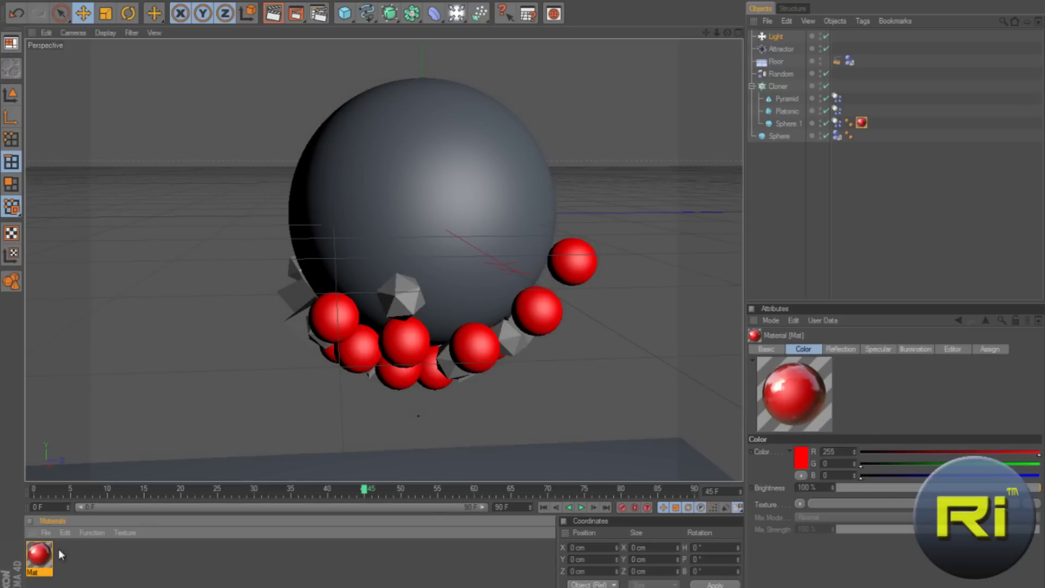
pyautogui.hotkey('ctrl', 'c')
pyautogui.hotkey('ctrl', 'v')
pyautogui.click(75, 561)
pyautogui.click(37, 563)
pyautogui.doubleClick(37, 564)
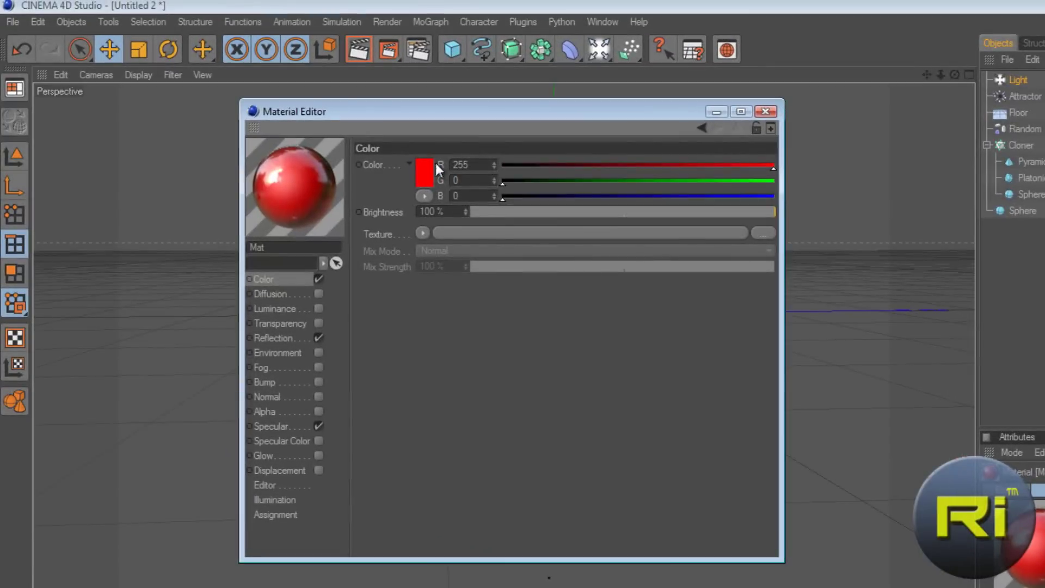
pyautogui.click(434, 164)
pyautogui.moveTo(427, 104); pyautogui.dragTo(383, 112)
pyautogui.moveTo(401, 149); pyautogui.dragTo(440, 253)
pyautogui.click(400, 246)
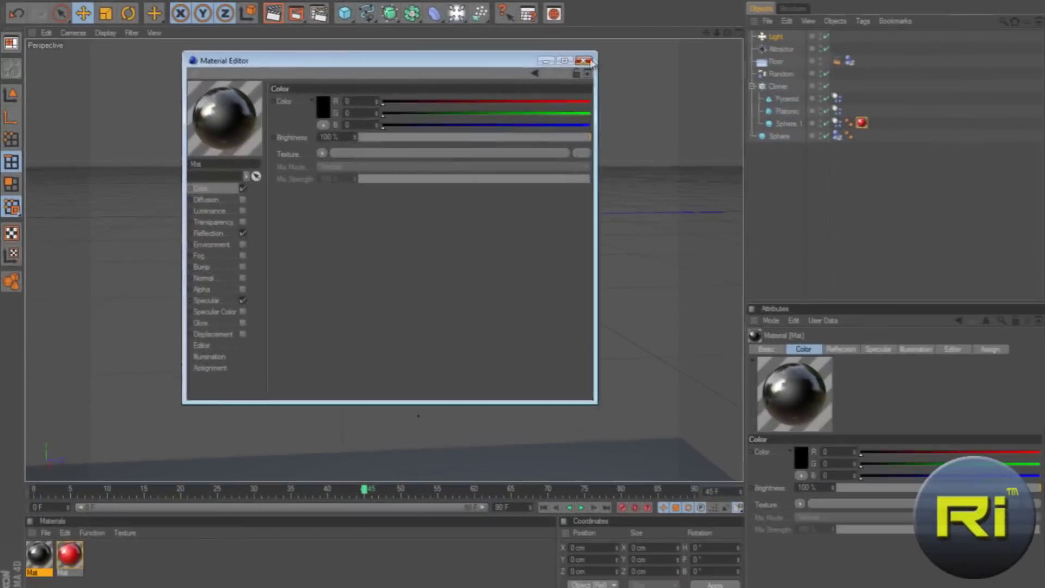
pyautogui.click(766, 111)
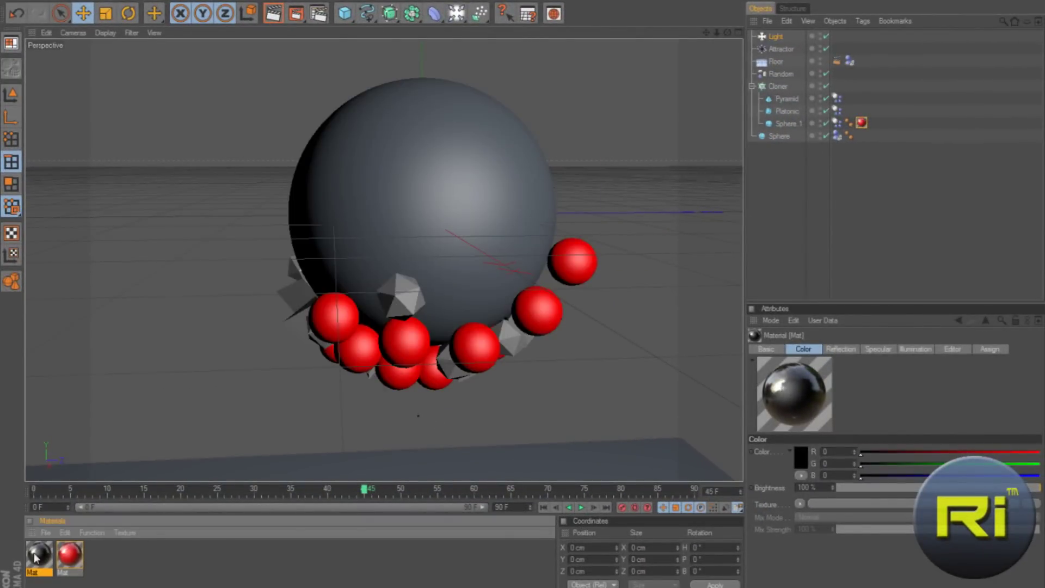
# Apply the black material to the Pyramid and Platonic in the Cloner and render a preview of the scene
pyautogui.moveTo(35, 557); pyautogui.dragTo(796, 97)
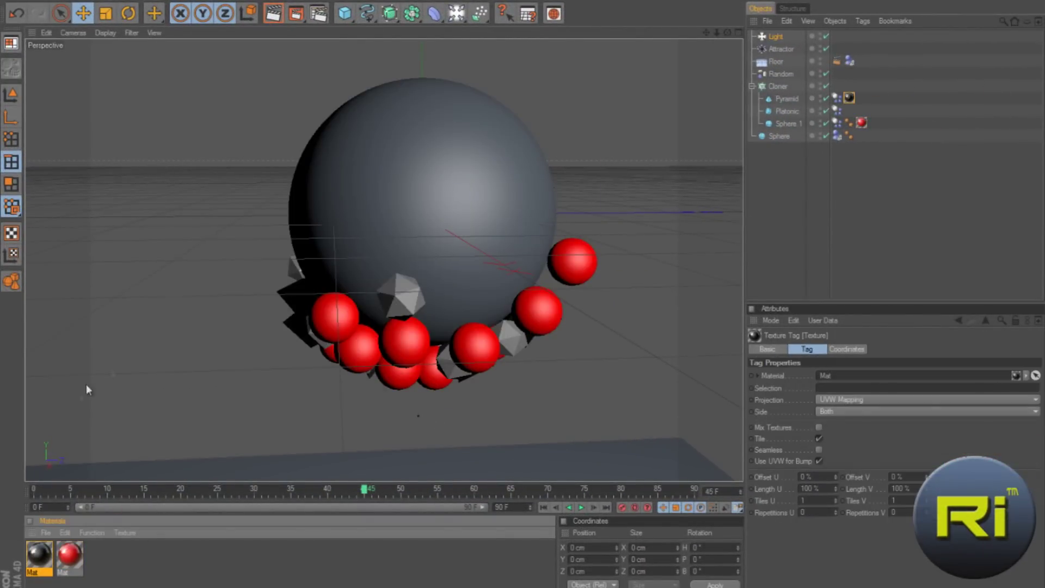
pyautogui.moveTo(41, 562); pyautogui.dragTo(784, 113)
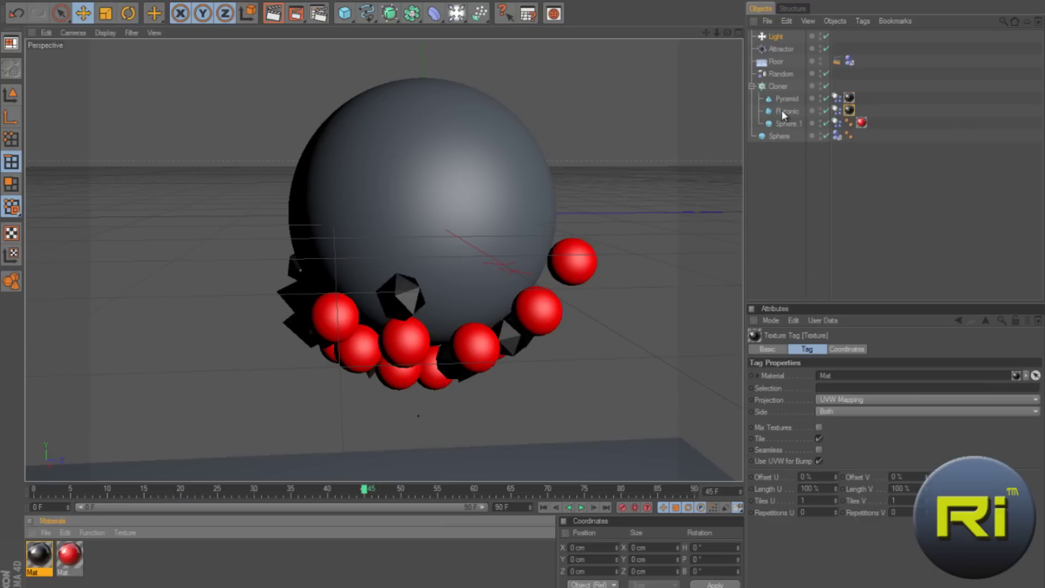
pyautogui.hotkey('ctrl', 'r')
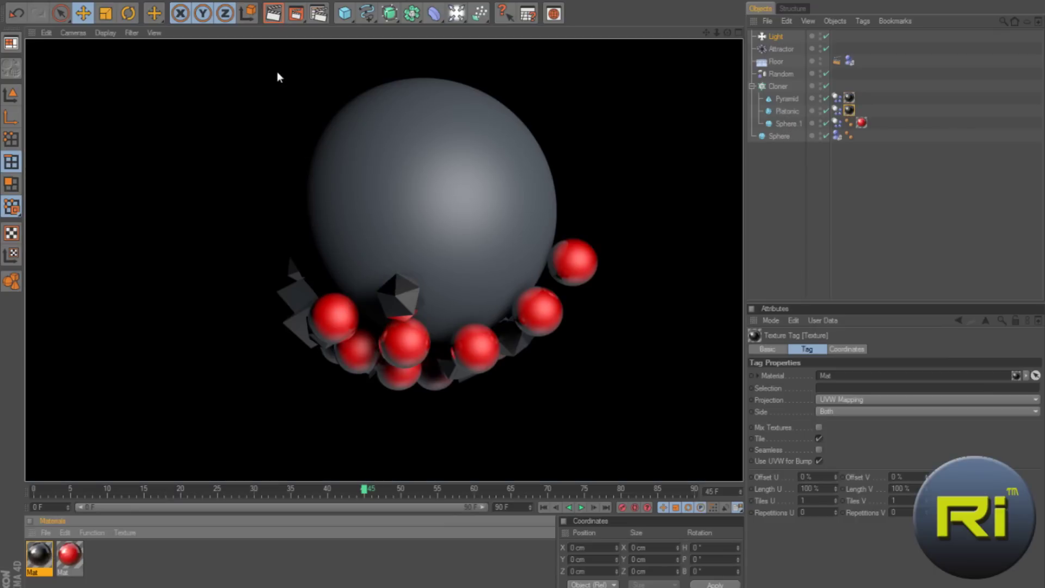
pyautogui.scroll(-4, 560, 274)
pyautogui.scroll(2, 544, 257)
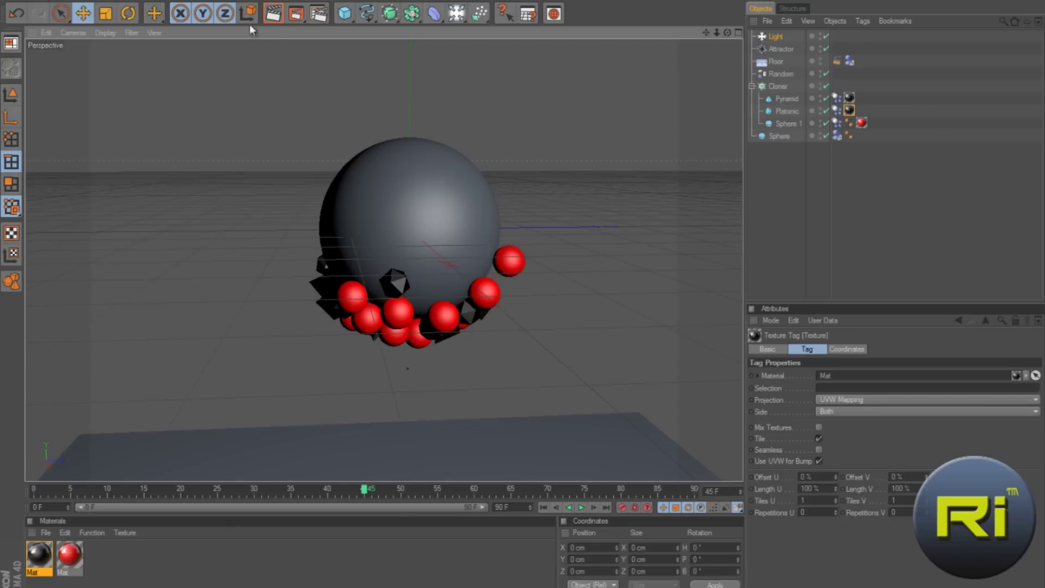